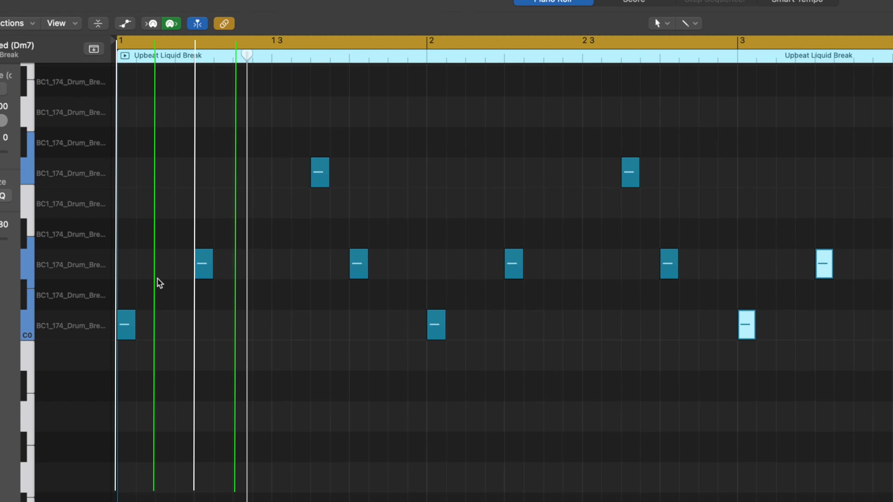
Try adding ghost notes at C#0 and E0 in the first bar of the Upbeat Liquid Break, playing the loop to hear them.
left_click(158, 295)
key("space")
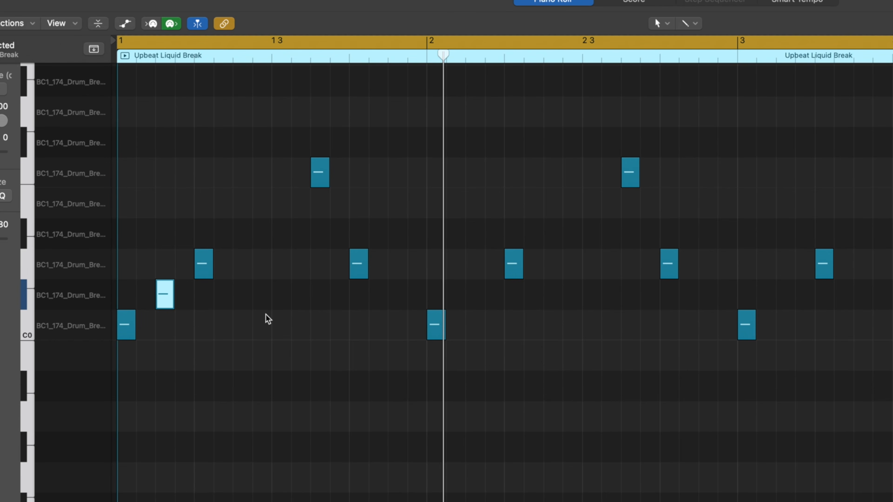
left_click(274, 241, "super")
mouse_move(280, 219)
left_mouse_down()
mouse_move(294, 215)
mouse_move(281, 228)
left_mouse_up()
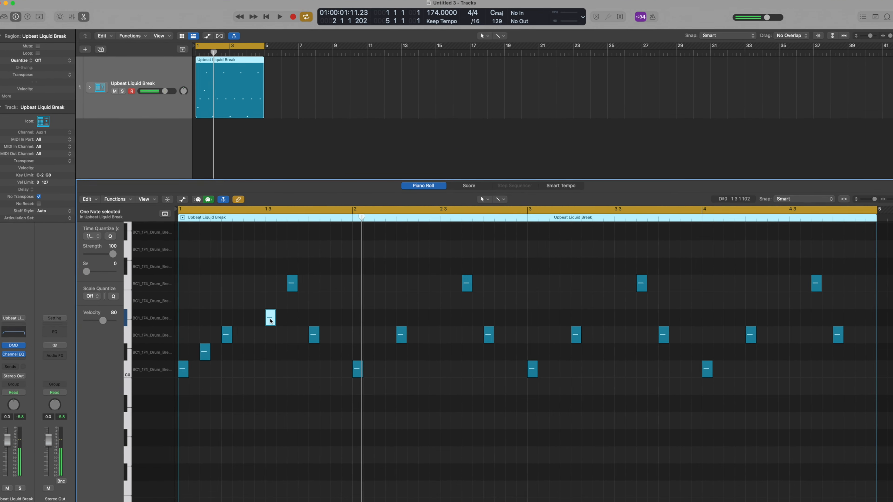
left_click(270, 321)
left_click_drag(270, 321, 272, 304)
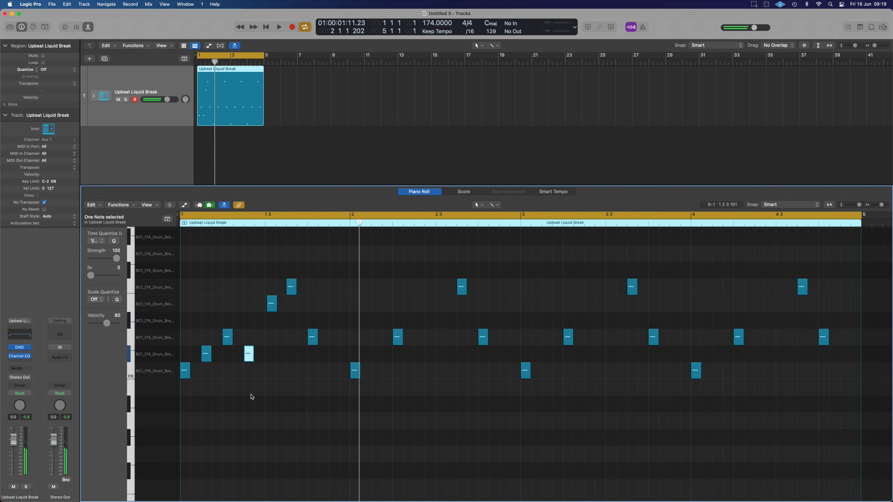
key("space")
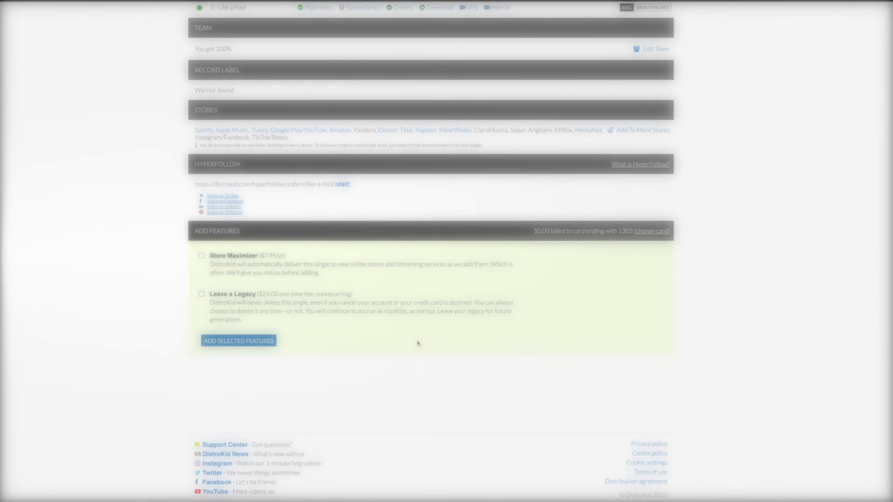
scroll(417, 340, "up", 4)
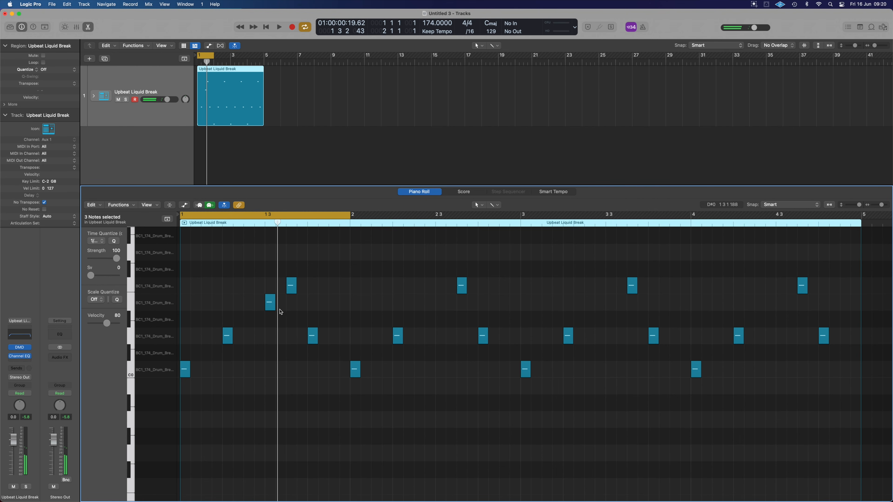
scroll(249, 304, "up", 1)
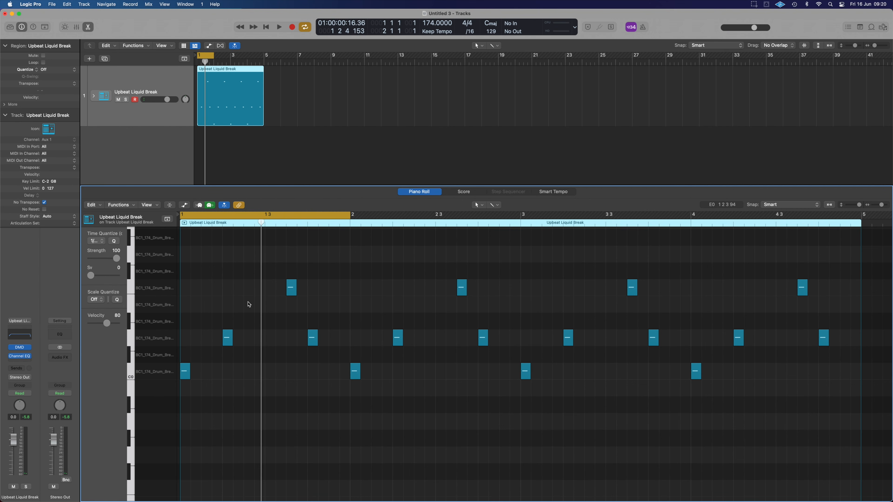
Audition the Hat 5 and Hat 6 samples and load Hat 6.wav into Quick Sampler on a new track.
left_click(756, 165)
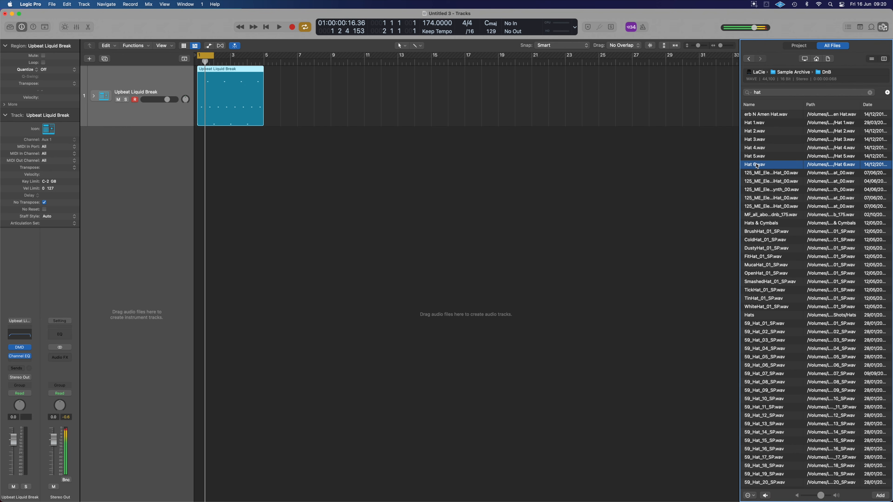
left_click(758, 158)
left_click(756, 165)
left_click_drag(759, 168, 107, 148)
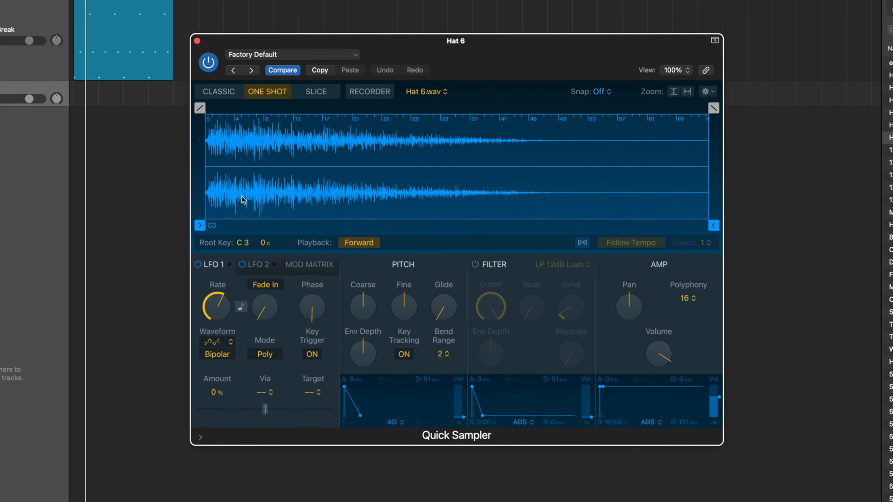
Trim the Hat 6 sample end to about 0.047 s with a fade-out of about 0.002 s and set its polyphony to Mono.
mouse_move(720, 227)
left_mouse_down()
mouse_move(658, 220)
mouse_move(556, 111)
mouse_move(544, 112)
left_mouse_up()
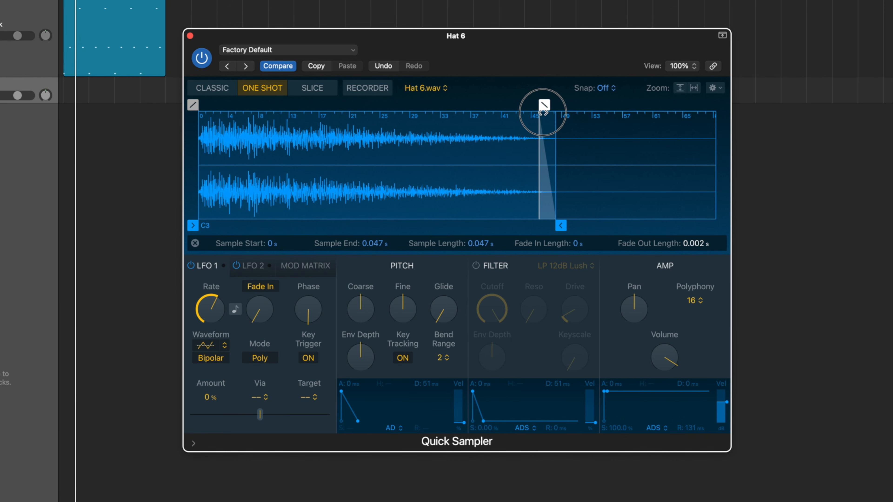
left_click(691, 302)
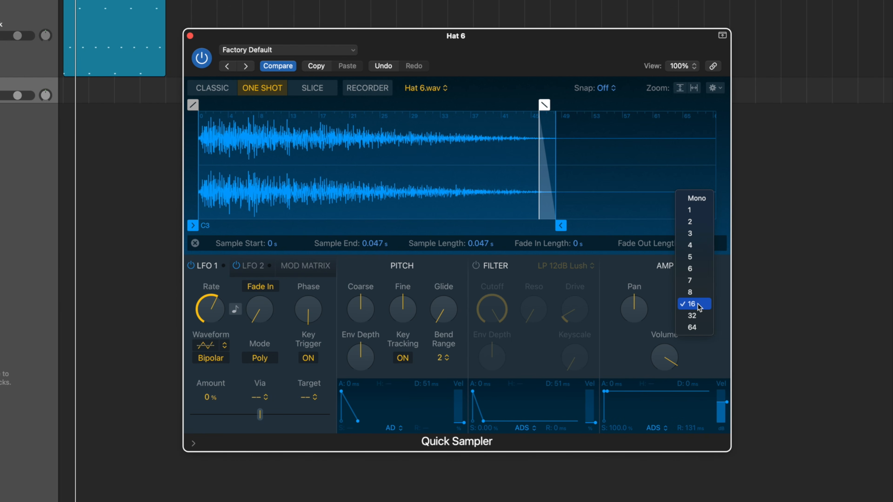
left_click(696, 198)
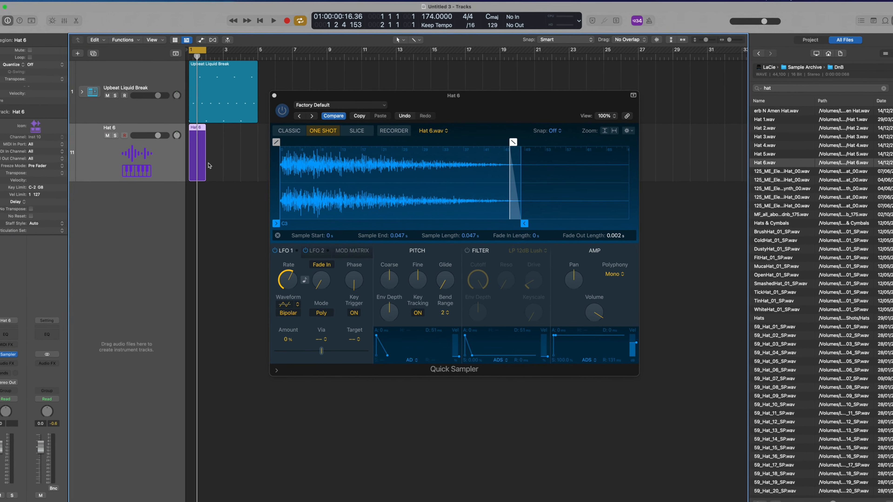
Extend the Hat 6 region to match the drum break region and open it for note editing, closing Quick Sampler.
left_click_drag(206, 178, 255, 175)
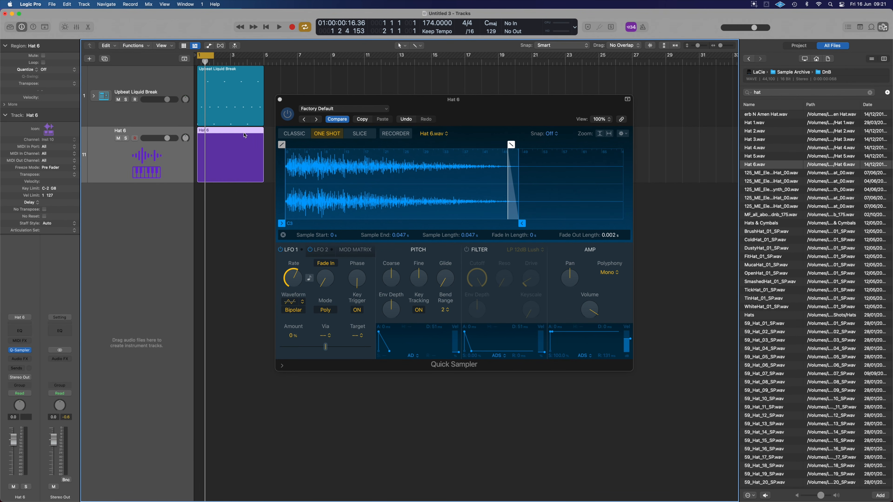
double_click(245, 137)
left_click(280, 99)
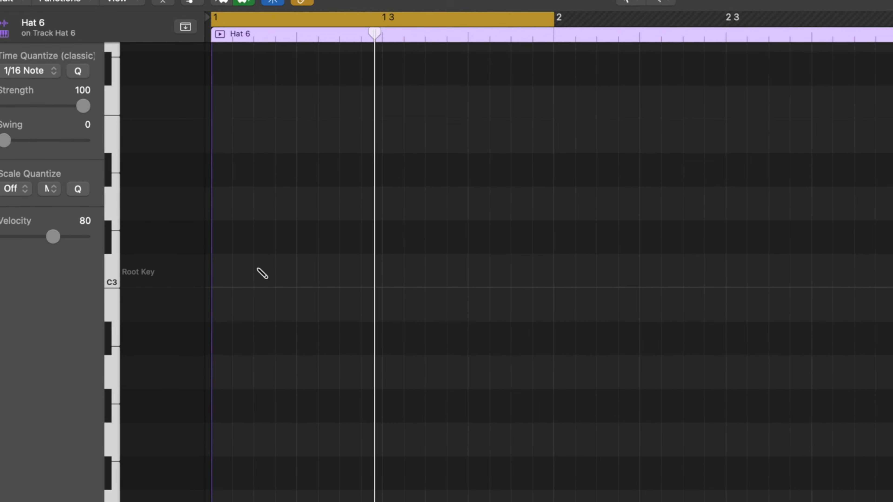
Enter four C3 hat notes on the offbeats of bar 1 and play the loop.
left_click(215, 341)
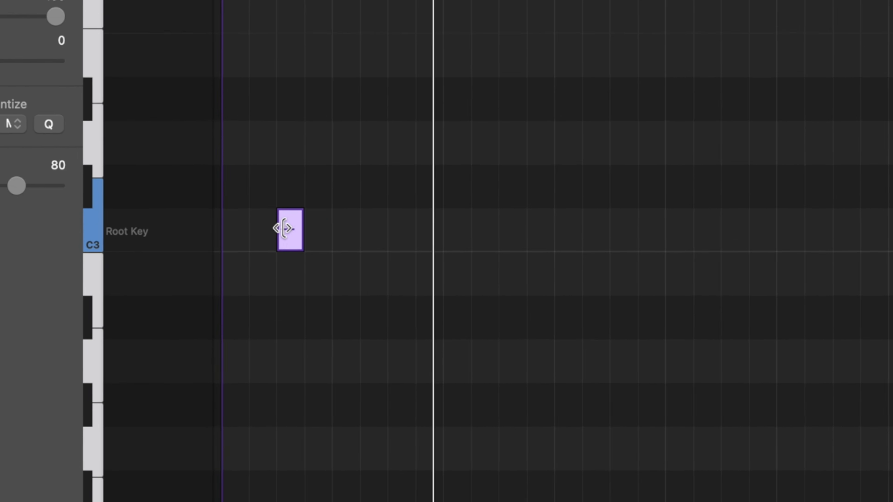
left_click(408, 234)
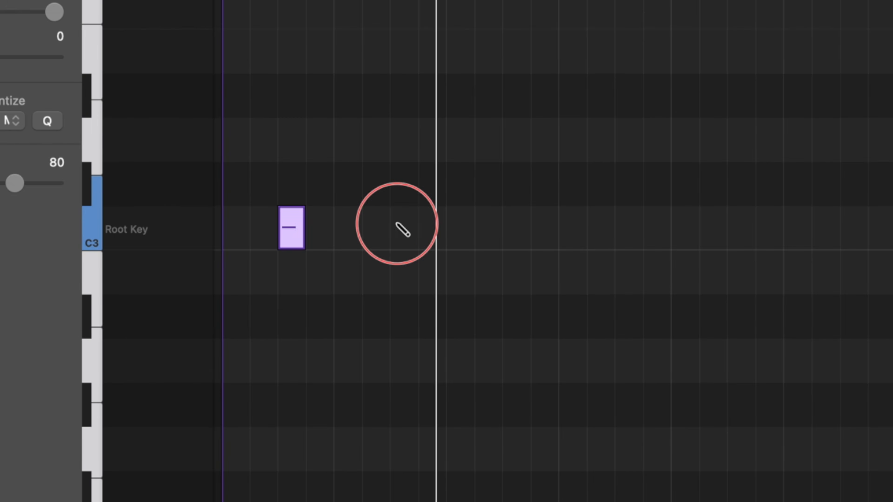
left_click(515, 228)
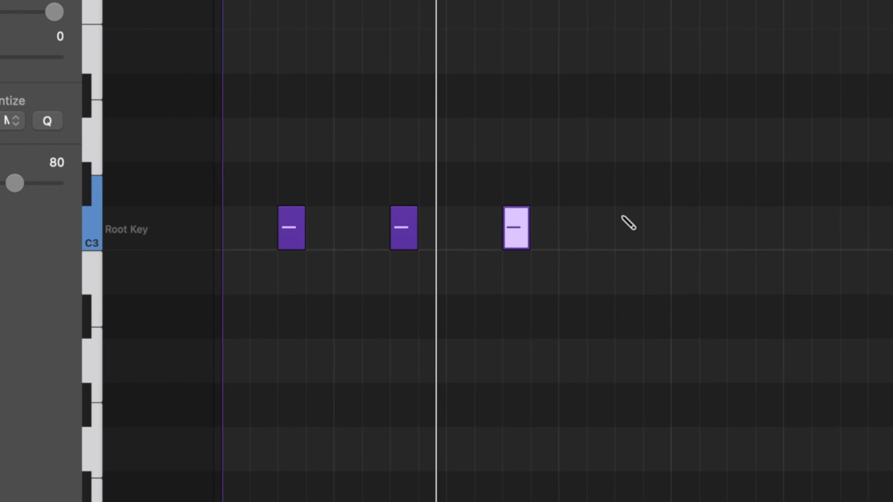
left_click(628, 227)
key("space")
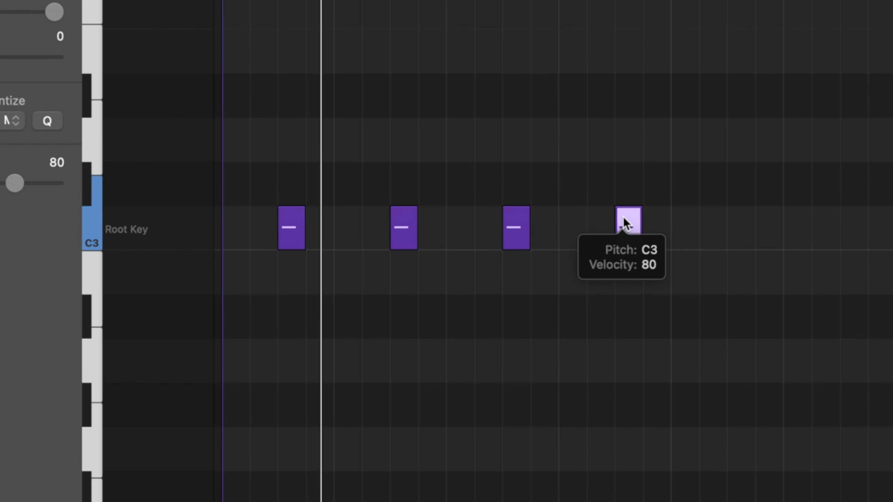
right_click(622, 216)
left_click(501, 310)
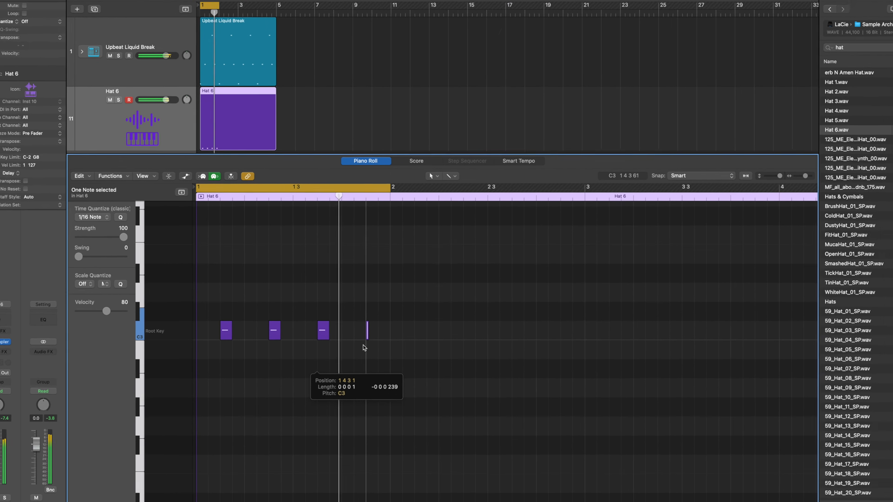
key("super+z")
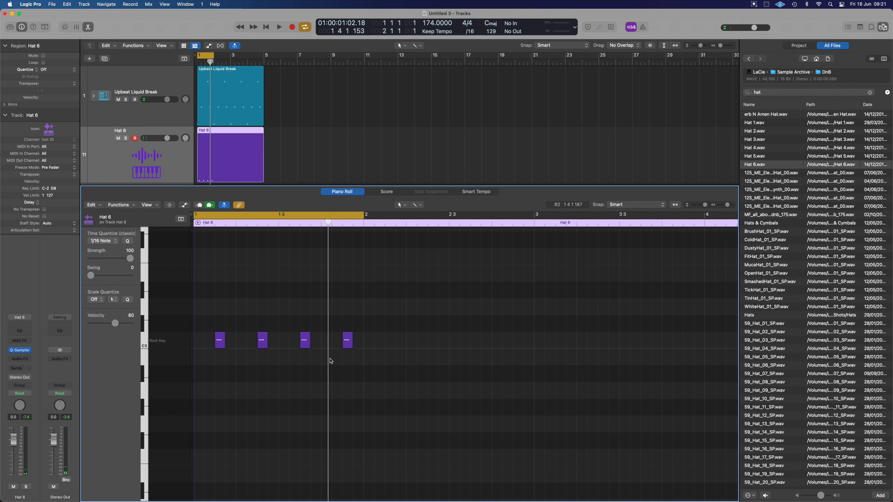
Copy the four offbeat hat notes half a beat earlier onto the main beats of bar 1 and play the loop.
key("space")
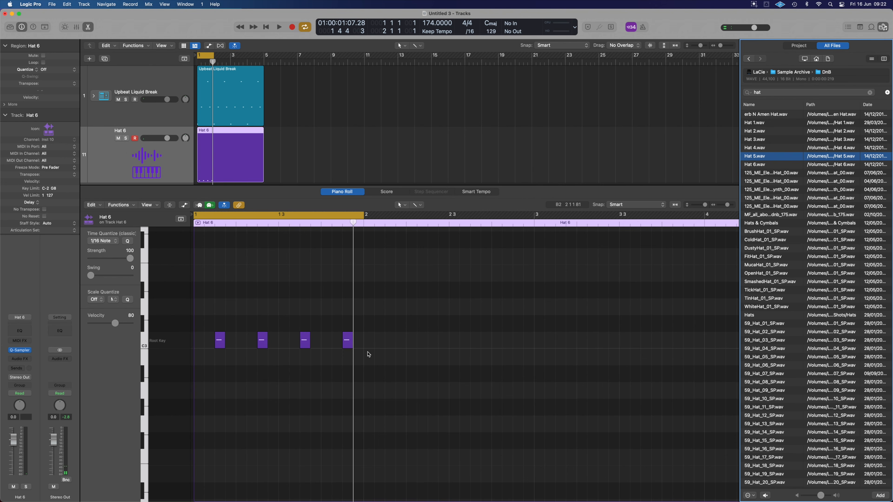
left_click(207, 341)
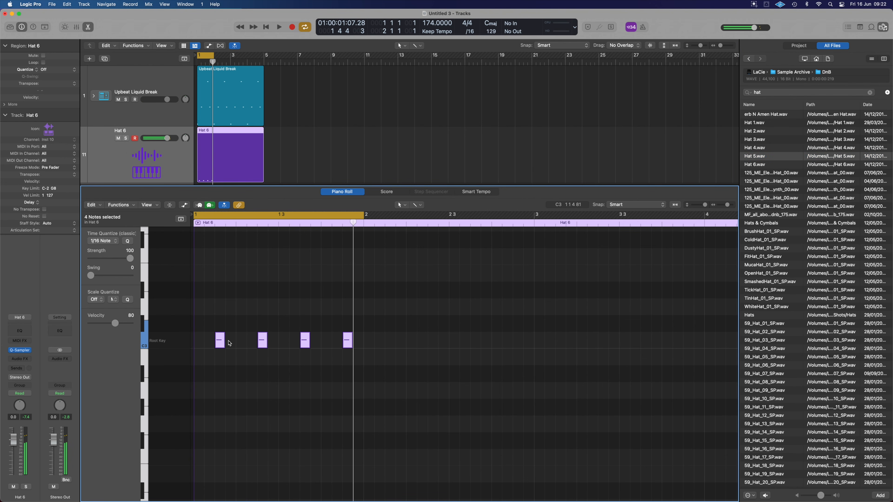
left_click_drag(221, 343, 200, 343)
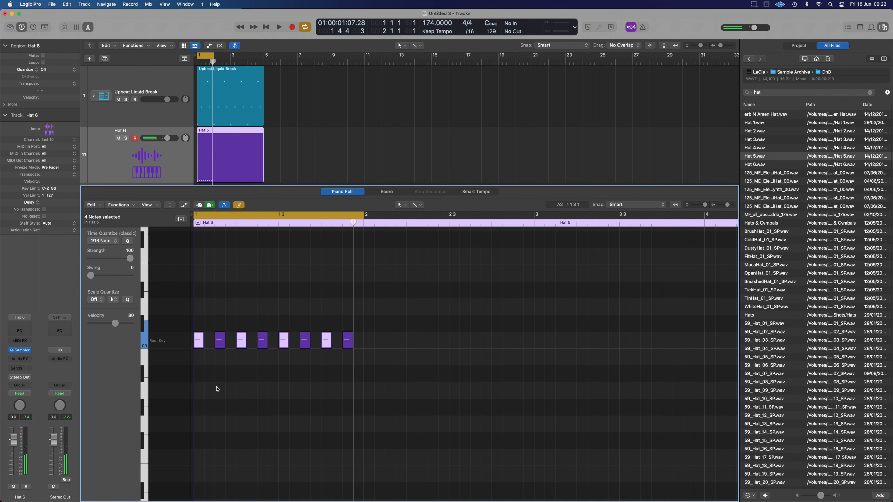
key("space")
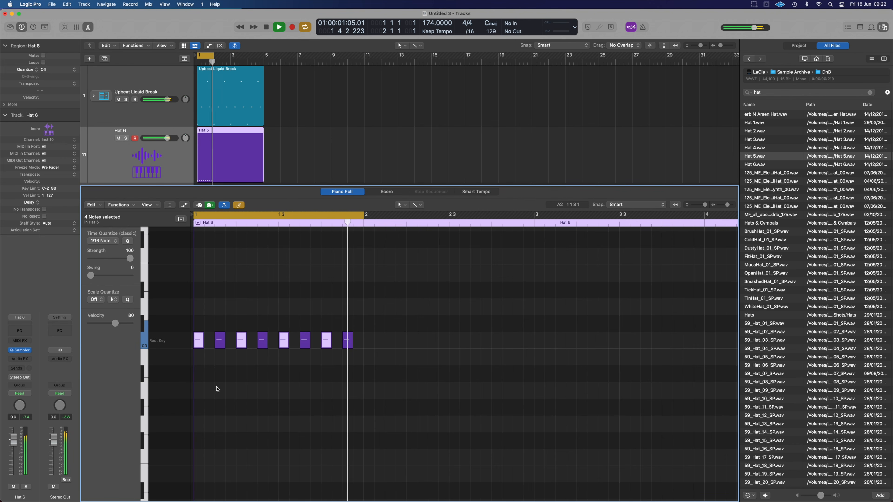
key("space")
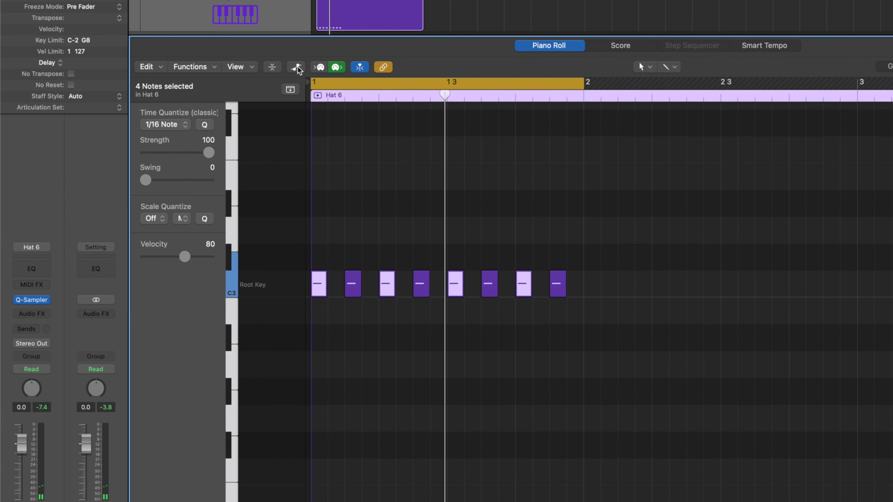
Show the note velocities and try the on-beat hats at velocities of 111, 54, 1, 28 and 57 during playback.
left_click(297, 68)
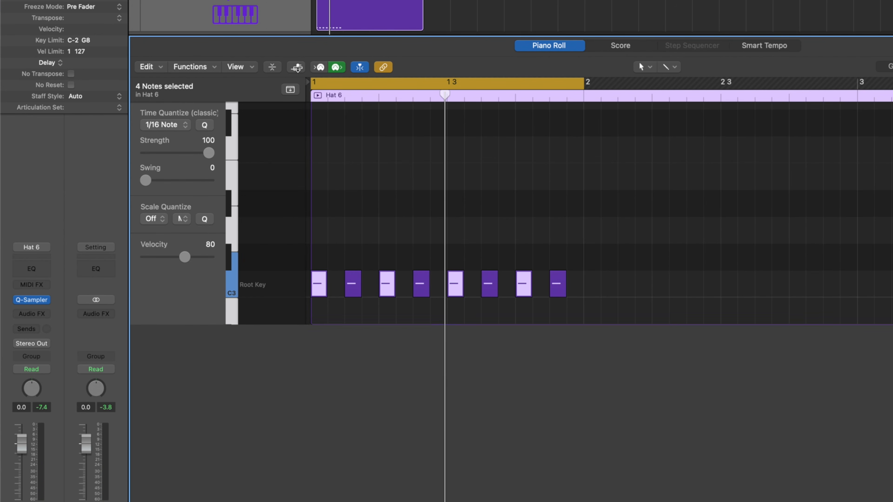
left_click_drag(312, 407, 315, 373)
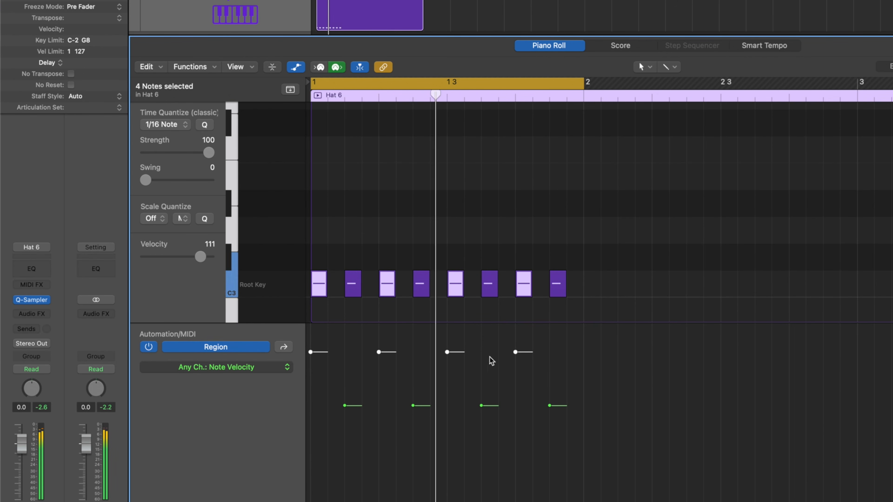
left_click_drag(311, 351, 319, 419)
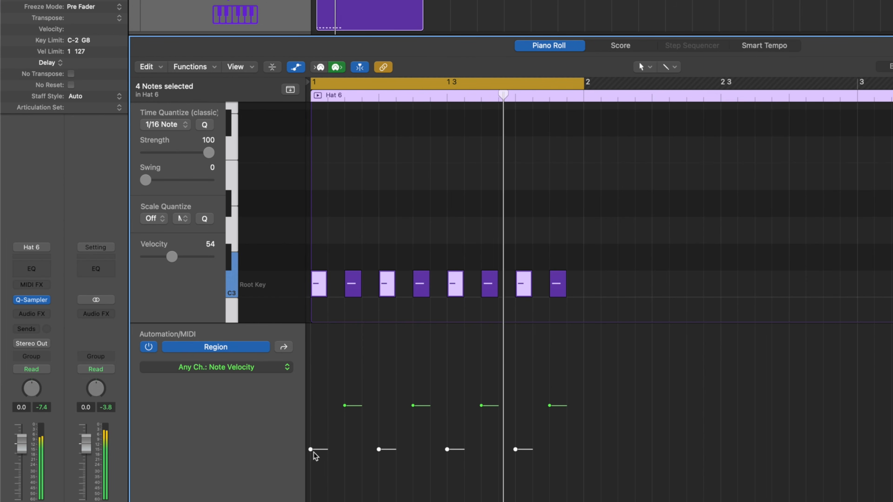
left_click_drag(311, 451, 313, 501)
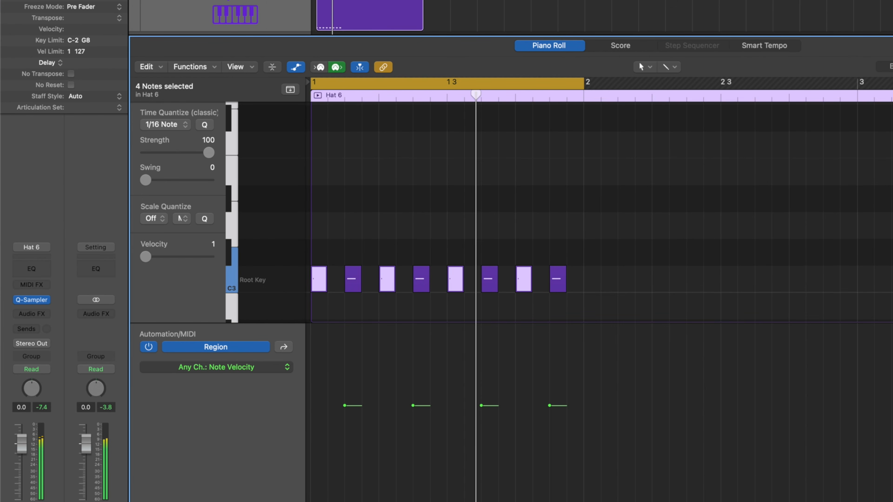
left_click_drag(145, 257, 158, 256)
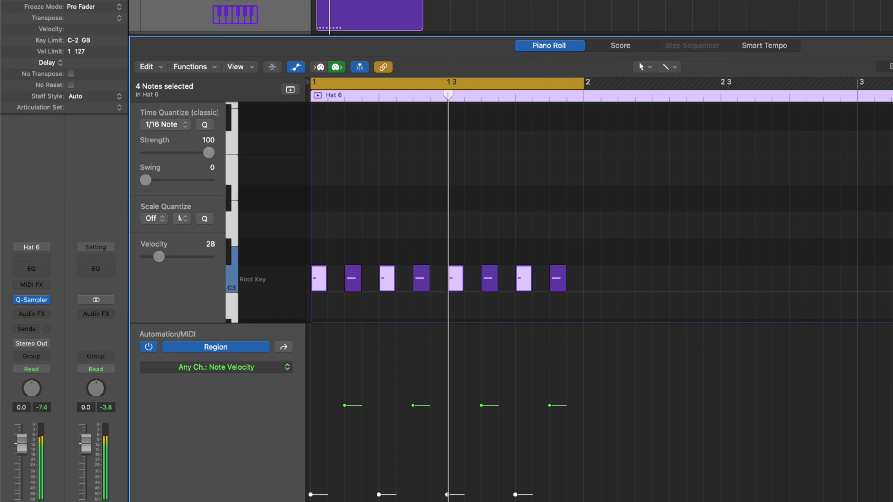
left_click_drag(311, 495, 309, 445)
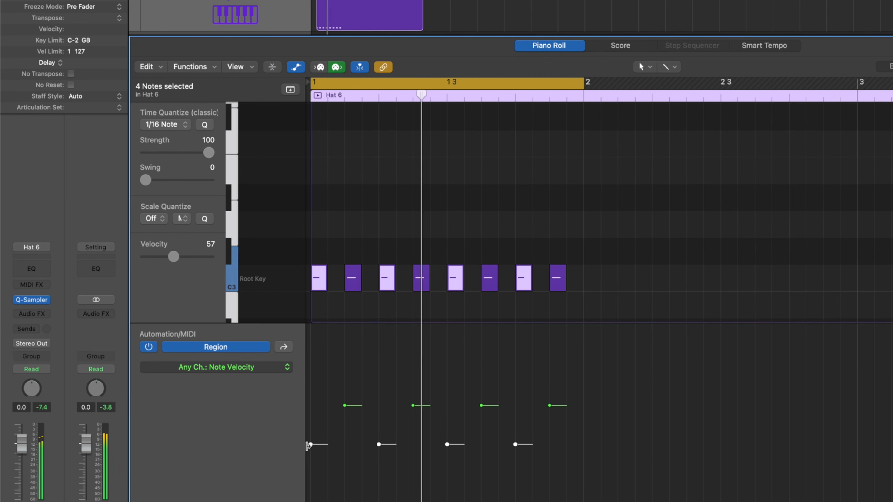
Accent the first and third on-beat hats, raising the first to velocity 109, and lower the velocities of the second and fourth.
left_click_drag(309, 446, 311, 408)
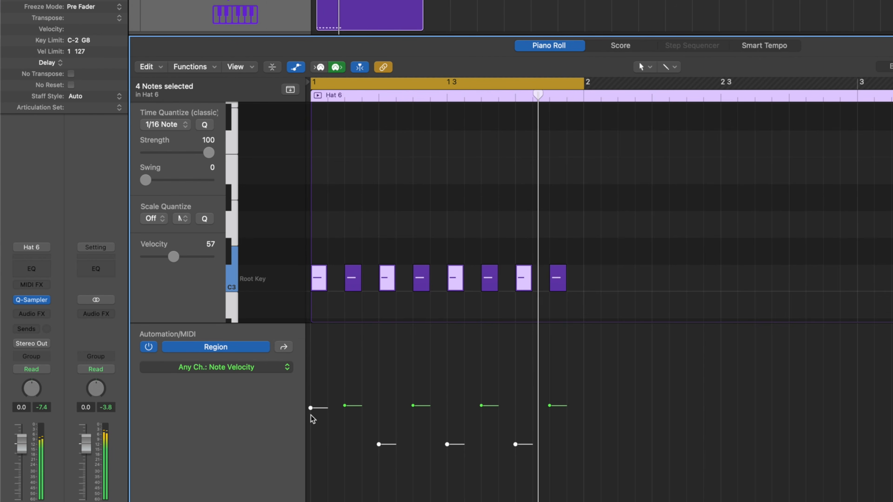
left_click_drag(447, 444, 448, 412)
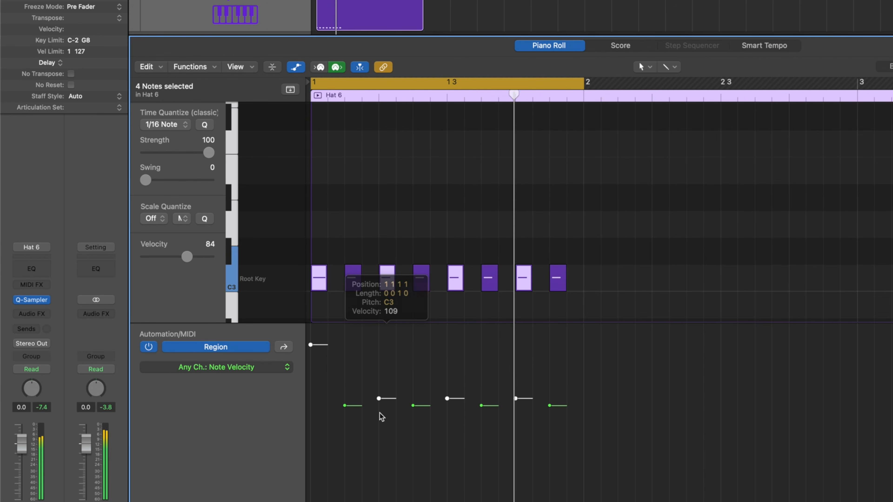
left_click(449, 403)
left_click_drag(448, 400, 451, 353)
left_click_drag(378, 399, 379, 437)
left_click_drag(515, 398, 515, 435)
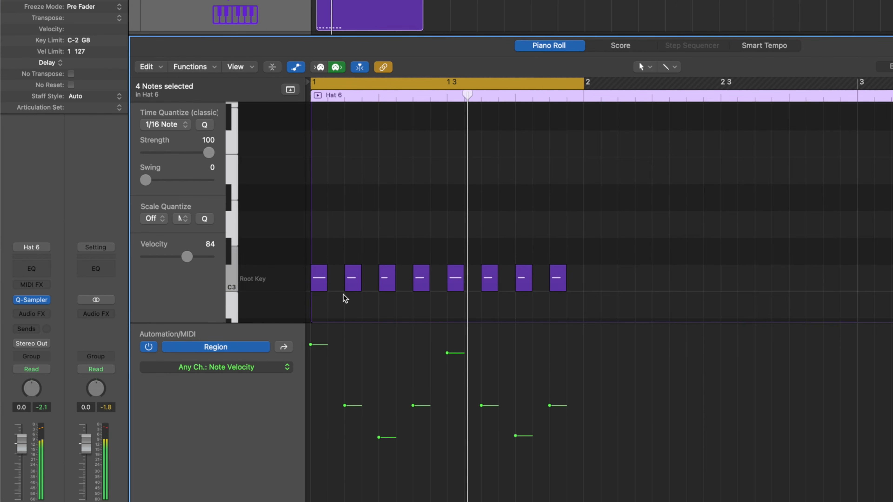
Delete the on-beat hat notes from bar 1, keeping only the four offbeat notes.
left_click(320, 279)
key("Delete")
left_click(388, 279)
key("Delete")
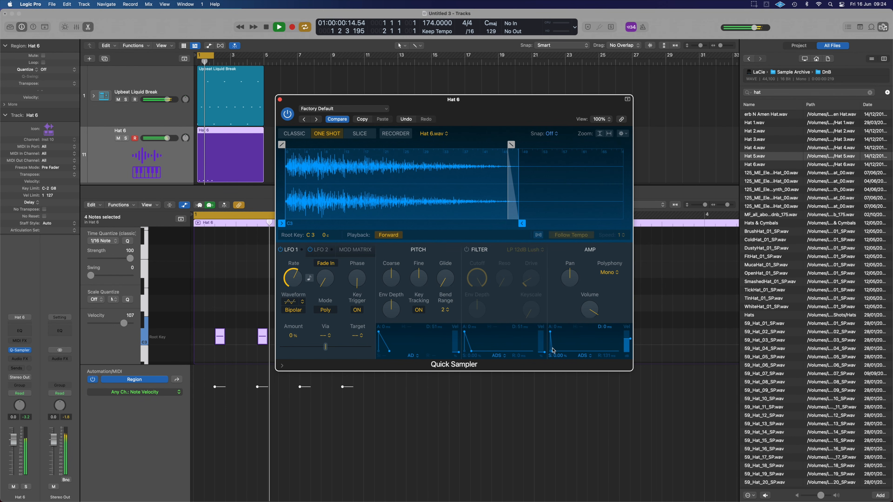
Fine-tune the decay of the Hat 6 sampler's amp envelope.
left_click_drag(554, 353, 556, 353)
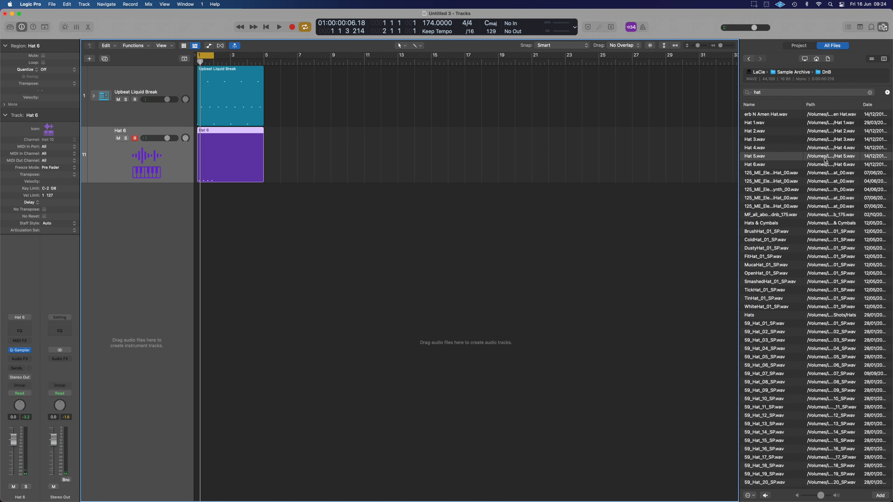
Preview Hat 4.wav and TinHat_01_SP.wav, and load TinHat_01_SP.wav onto a new Quick Sampler (Original) track below Hat 6.
left_click(769, 148)
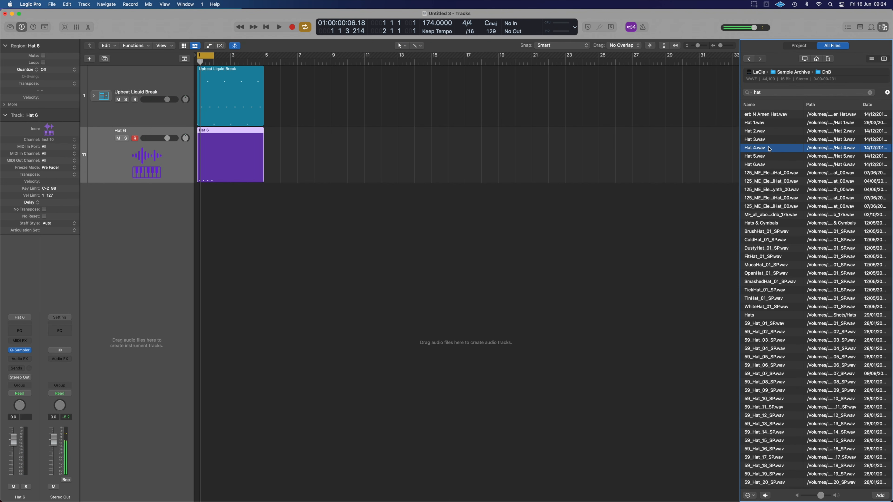
left_click(756, 300)
left_click_drag(762, 300, 133, 202)
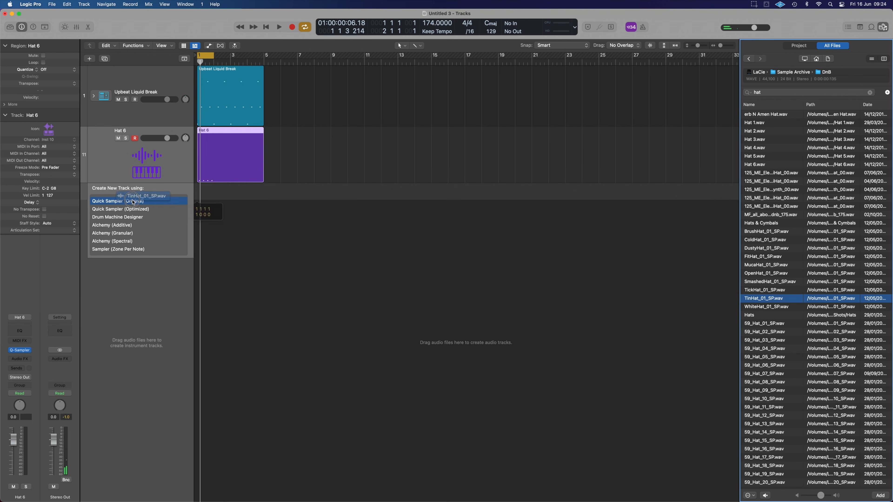
left_click_drag(130, 205, 130, 205)
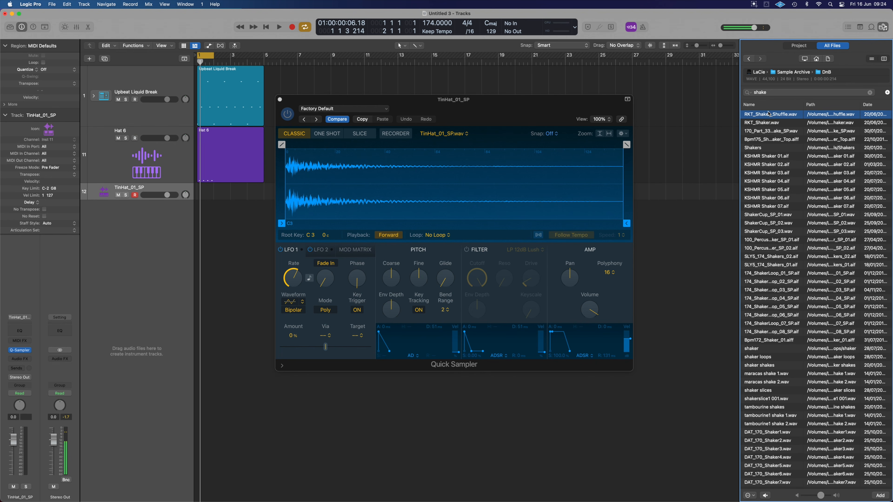
Find RKT_Shaker.wav in the shaker samples, load it onto a new Quick Sampler track, and close the sampler window.
left_click(763, 122)
left_click_drag(763, 123, 120, 218)
left_click(280, 100)
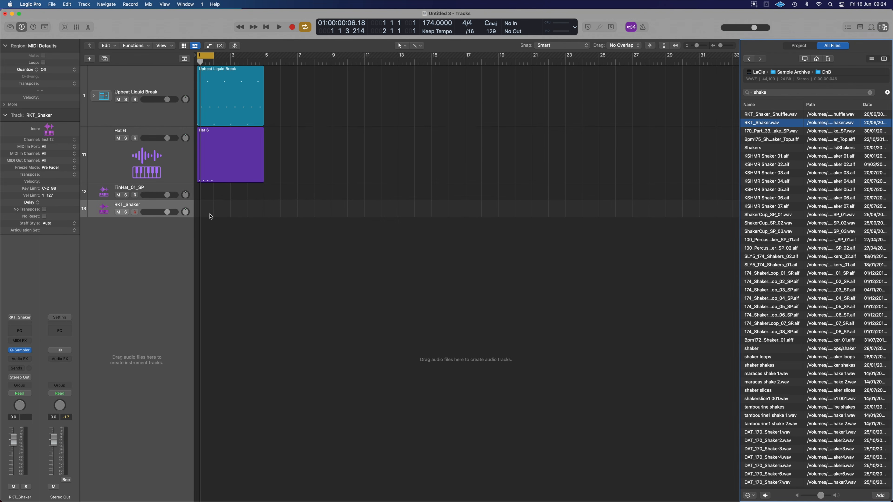
Create one-bar MIDI regions at bar 1 on the TinHat_01_SP and RKT_Shaker tracks.
key("super+Right")
key("super+Right")
key("super+Right")
key("super+Right")
key("super+Right")
key("super+Right")
key("super+Right")
key("super+Right")
key("super+Right")
key("super+Right")
key("super+Left")
key("super+Left")
key("super+Left")
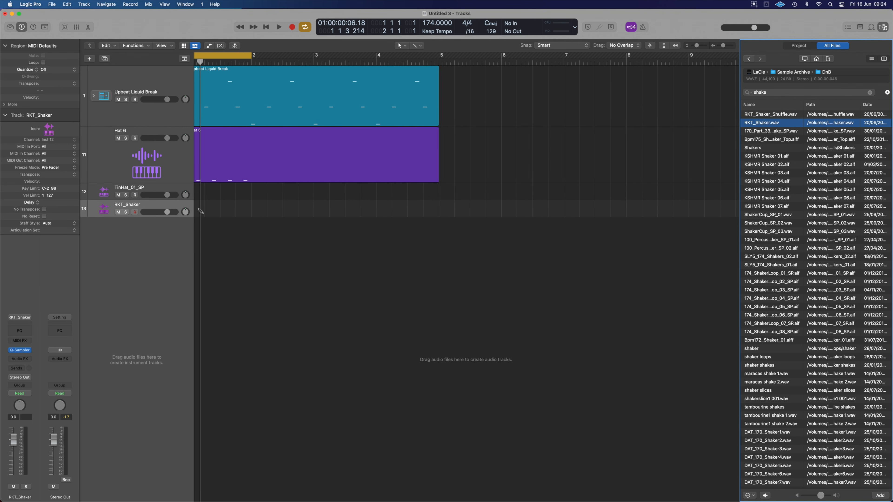
left_click(201, 211, "super")
scroll(200, 211, "left", 2)
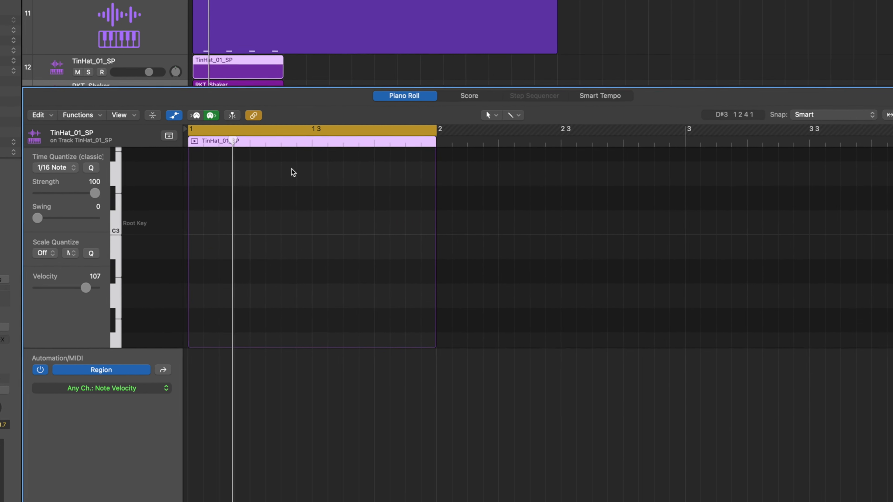
Add a C3 note to the TinHat_01_SP region slightly behind beat 3, at position 1 3 1 25, and shorten it.
left_click(281, 226)
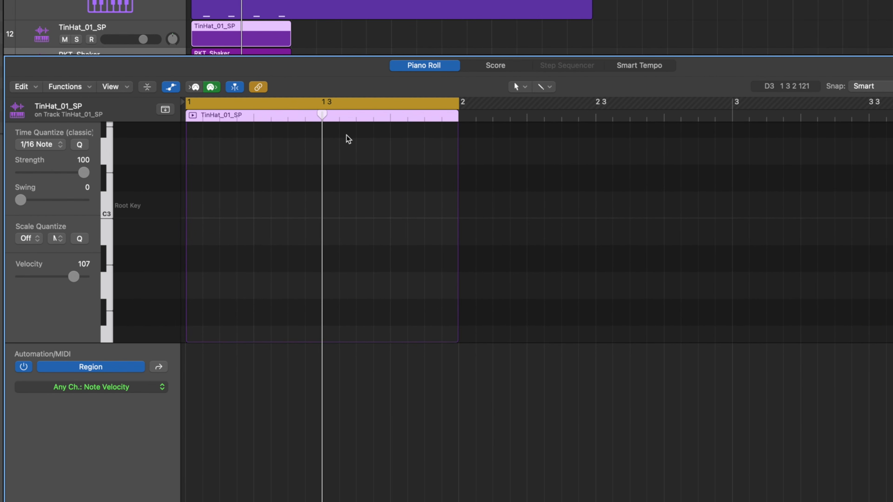
key("super+Right")
key("super+Right")
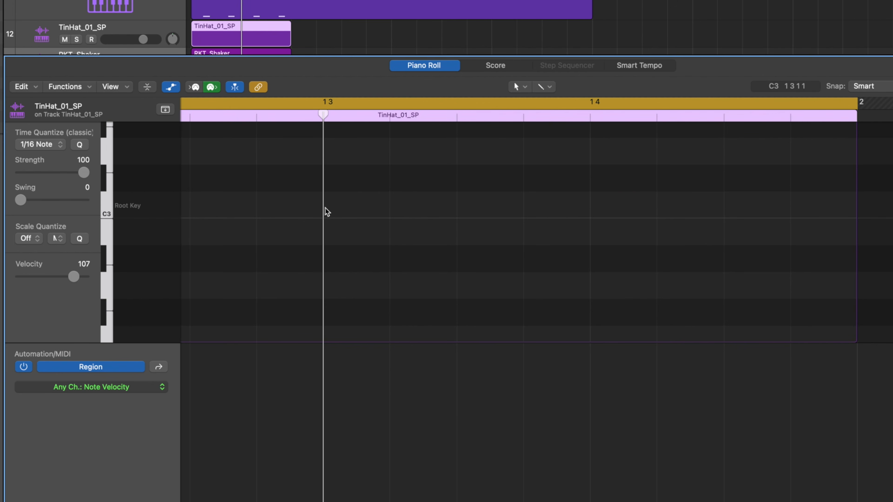
left_click(340, 209, "super")
left_click_drag(348, 211, 354, 210)
left_click(392, 214)
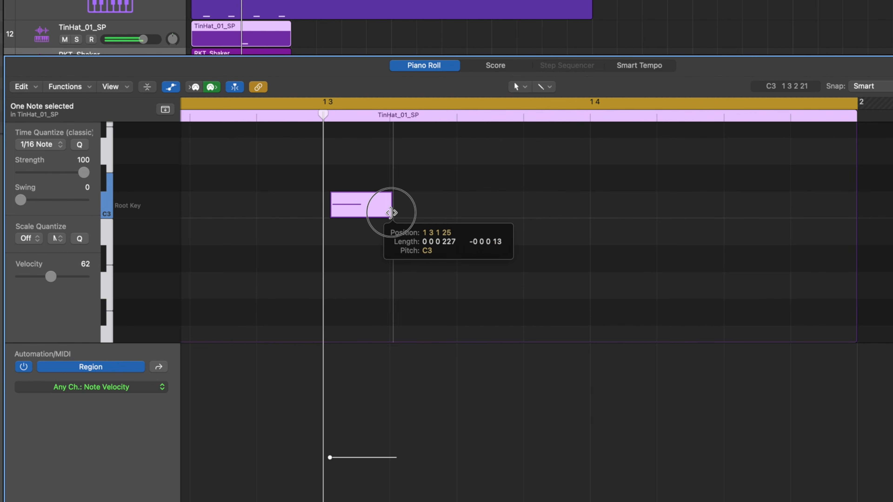
Add a C3 note to the RKT_Shaker region just after beat 3, placed slightly later than the tin hat note.
left_click(267, 52)
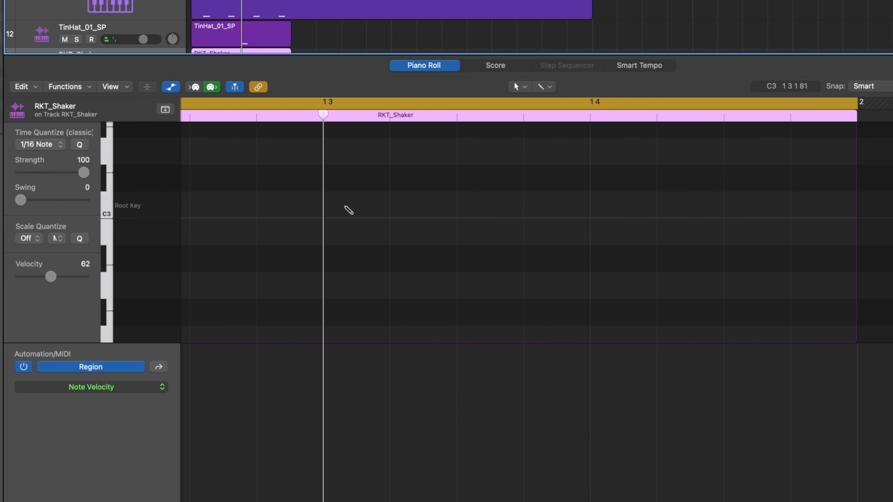
left_click(343, 208, "super")
left_click_drag(342, 207, 363, 208)
scroll(329, 47, "down", 2)
scroll(330, 51, "down", 2)
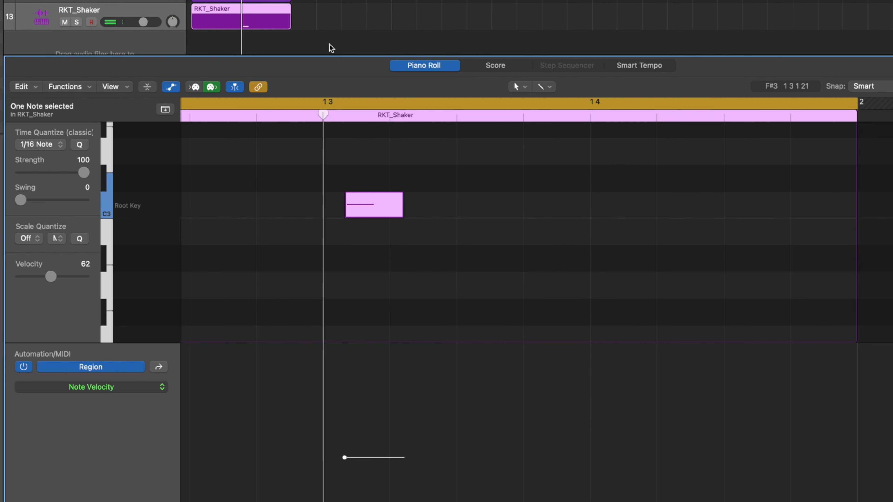
Audition the RKT_Shaker track in solo during playback, and turn its solo off again.
left_click(84, 12)
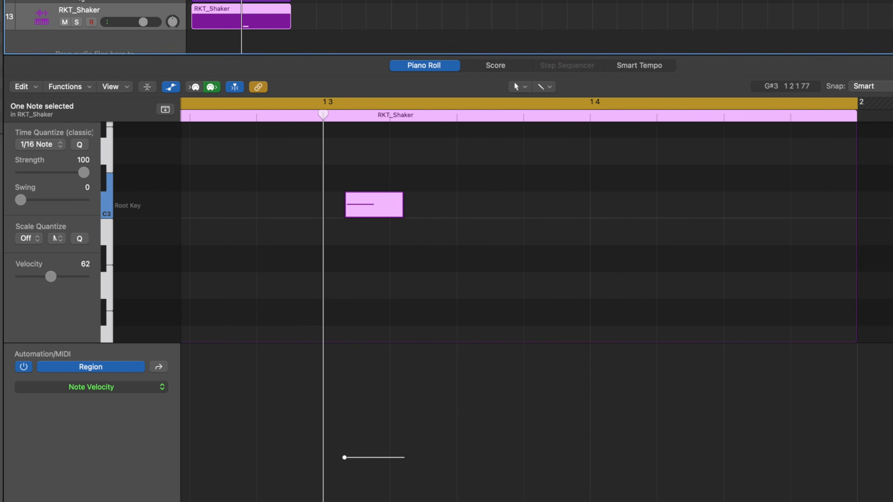
left_click(76, 22)
key("space")
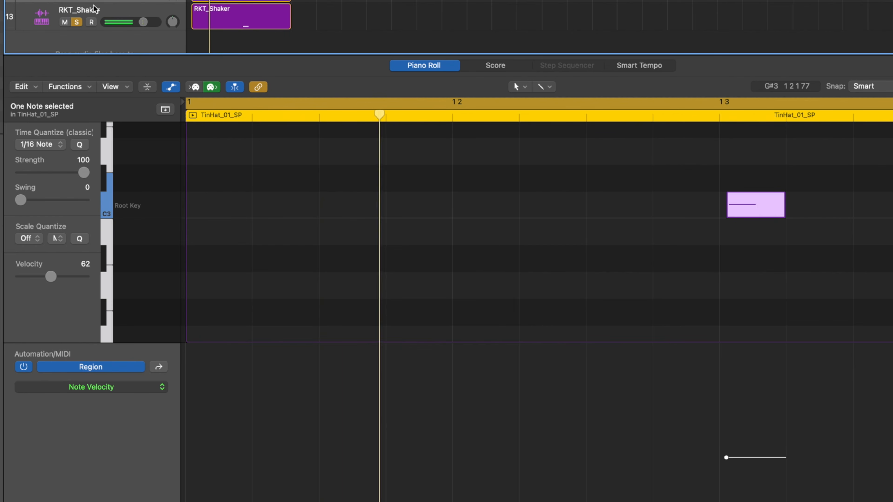
left_click(77, 23)
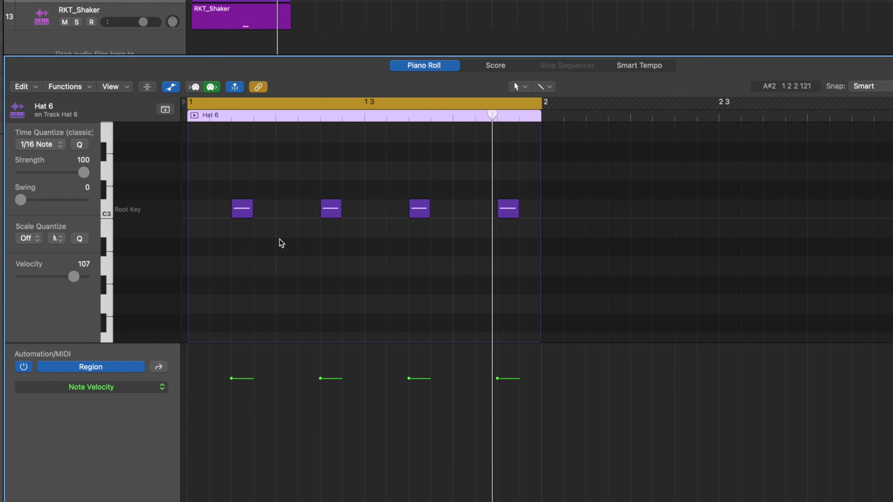
Add C3 hats on all four beats of the Hat 6 region and raise their velocities above the offbeats, with the first loudest.
left_click(372, 211)
left_click(457, 210)
key("space")
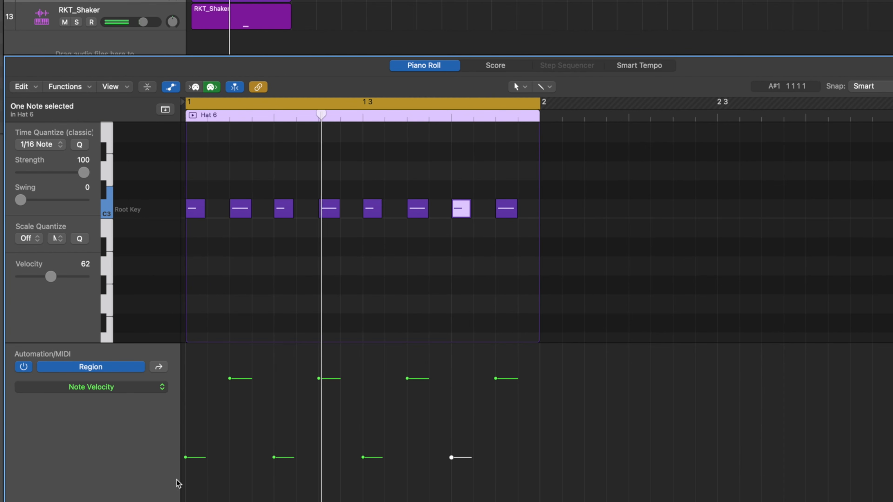
left_click_drag(186, 457, 185, 361)
left_click_drag(274, 458, 275, 429)
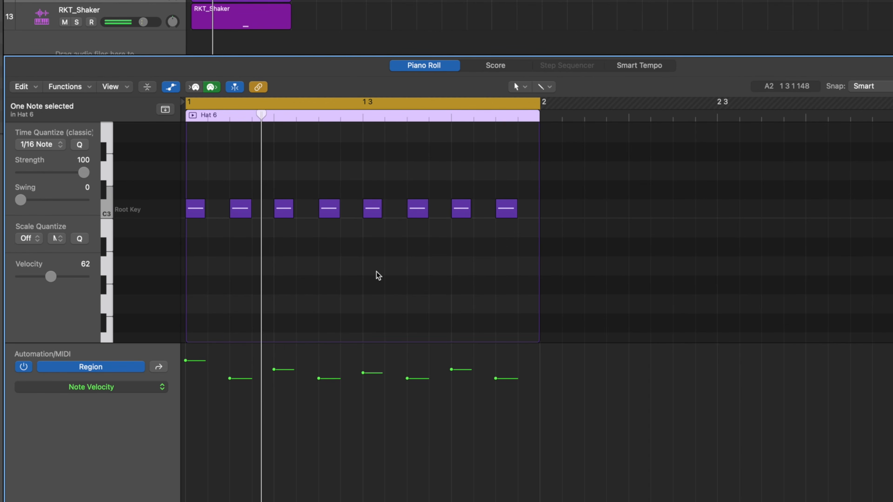
Try nudging the Hat 6 note on beat 3 slightly late, behind the beat.
left_click(372, 212)
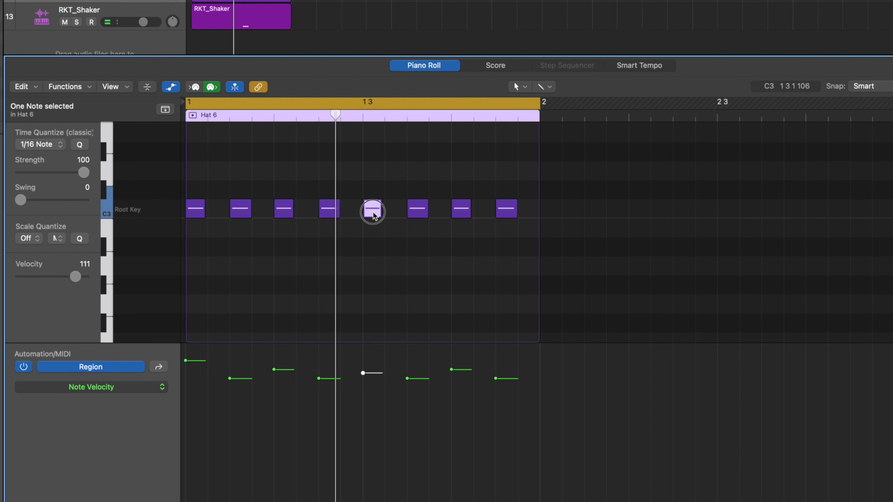
scroll(376, 212, "up", 1)
scroll(376, 213, "up", 1)
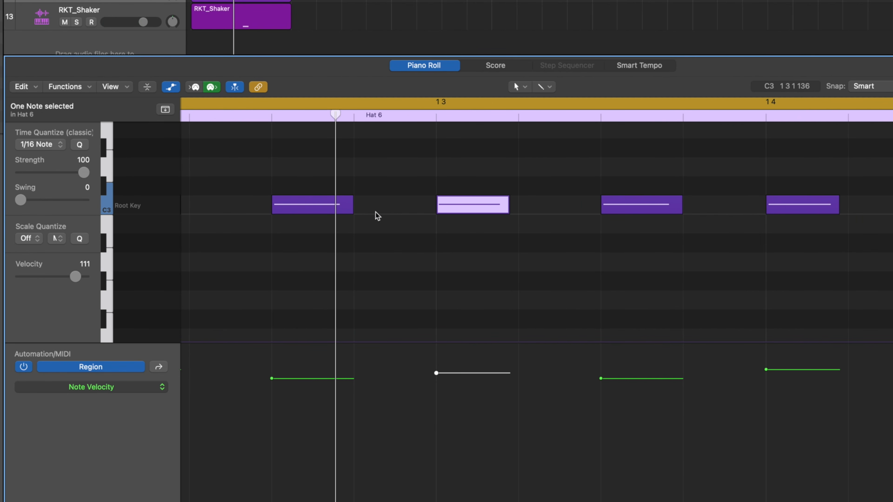
left_click_drag(463, 210, 479, 212)
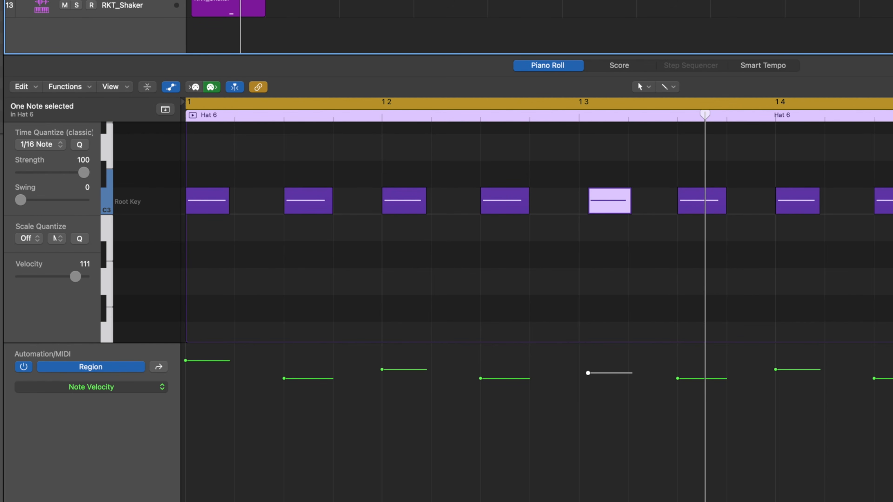
Quantize all eight Hat 6 notes to 1/8 Note with a swing of 22 and play the groove.
left_click_drag(889, 260, 211, 170)
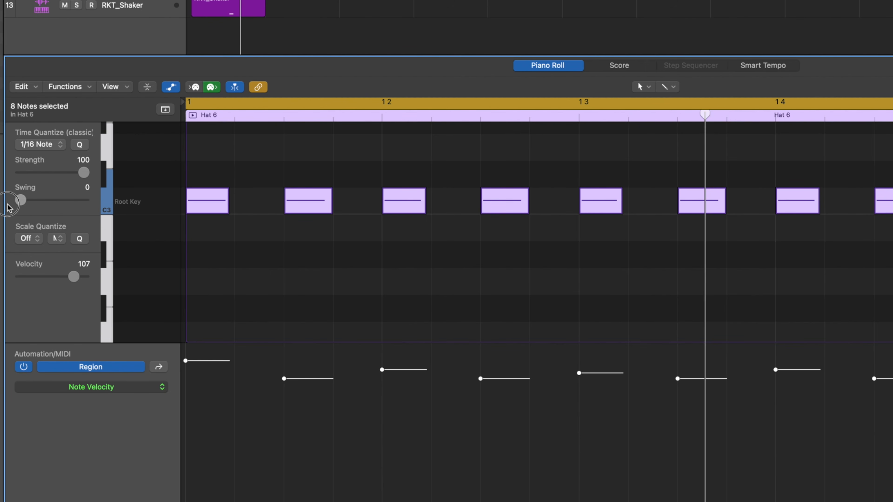
left_click(60, 144)
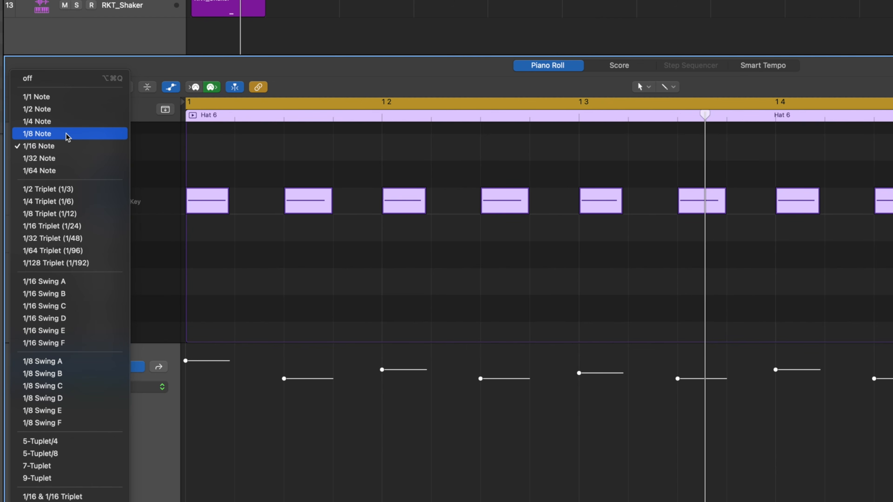
left_click(68, 137)
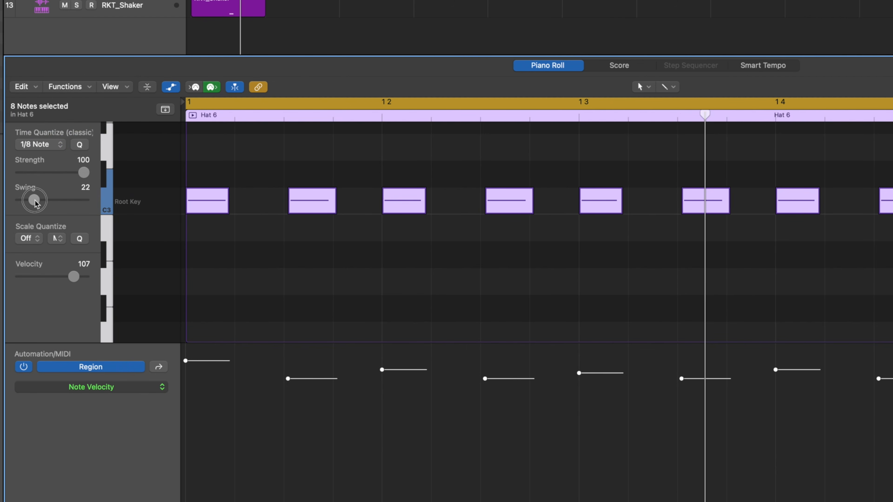
left_click_drag(58, 205, 36, 206)
key("space")
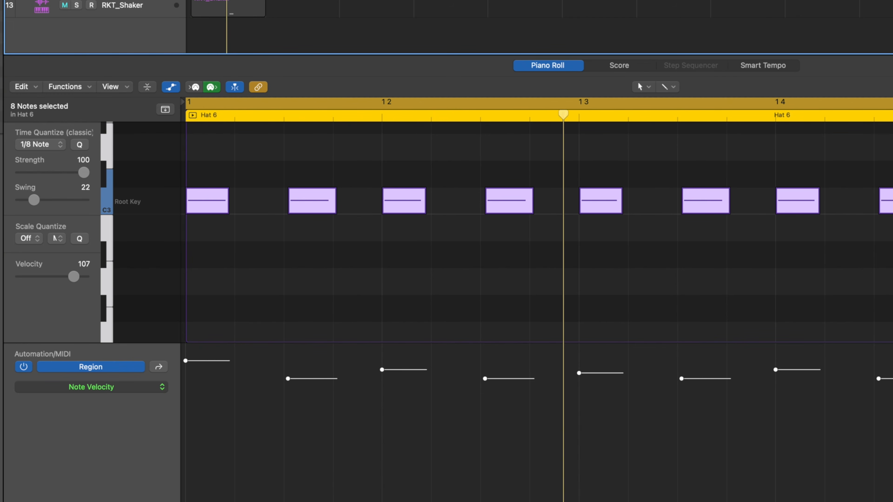
Reduce the Hat 6 swing to 19 and turn off the hat solo to hear it with the full drums.
mouse_move(33, 200)
left_mouse_down()
mouse_move(89, 200)
mouse_move(33, 208)
left_mouse_up()
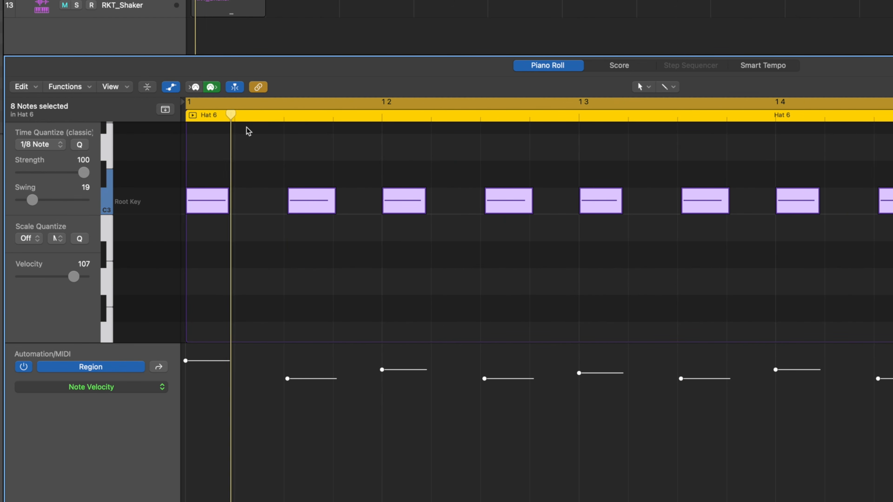
scroll(113, 16, "up", 1)
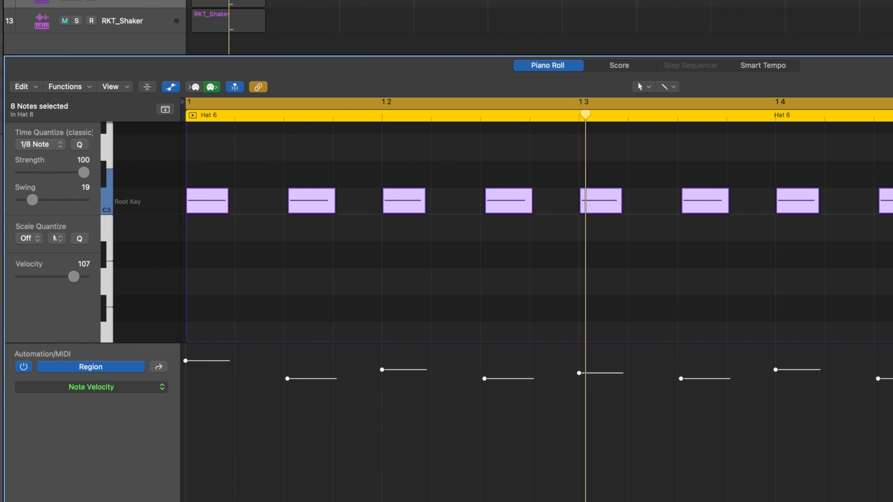
key("s")
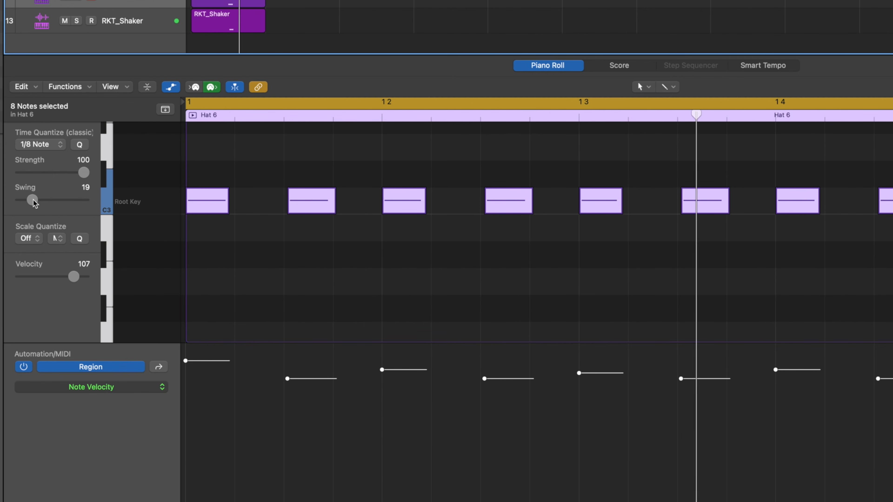
Try swing amounts of 73, 100 and 43 on the Hat 6 notes during playback.
left_click_drag(34, 202, 69, 205)
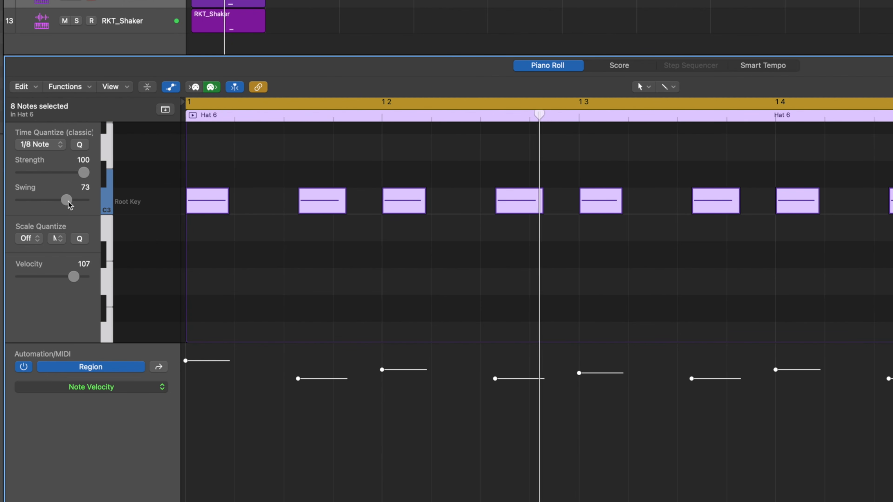
left_click_drag(69, 205, 84, 200)
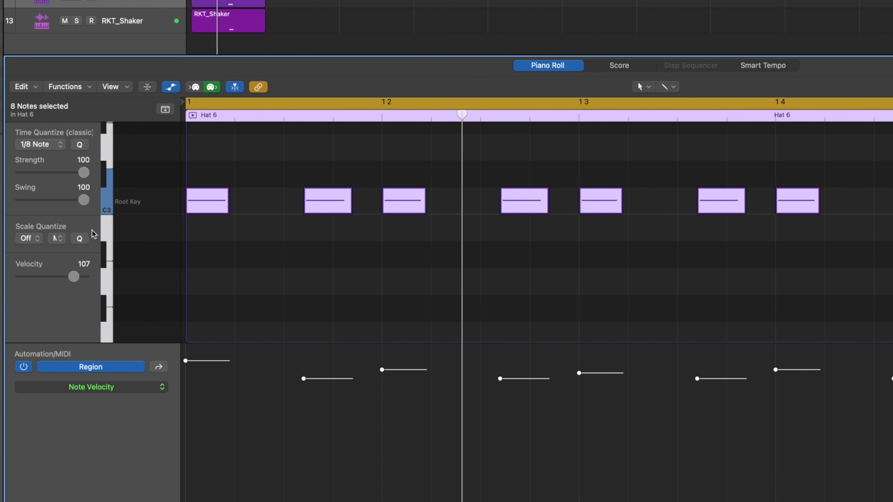
left_click_drag(84, 200, 47, 200)
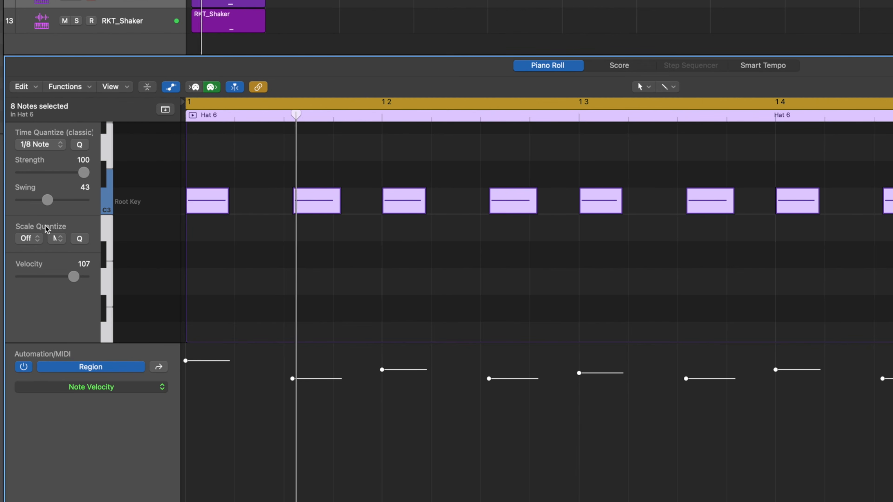
Select the Hat 6, TinHat_01_SP and RKT_Shaker regions together and quantize all their notes to 1/8 Note with swing 48.
left_click_drag(283, 28, 213, 1)
scroll(504, 205, "down", 5)
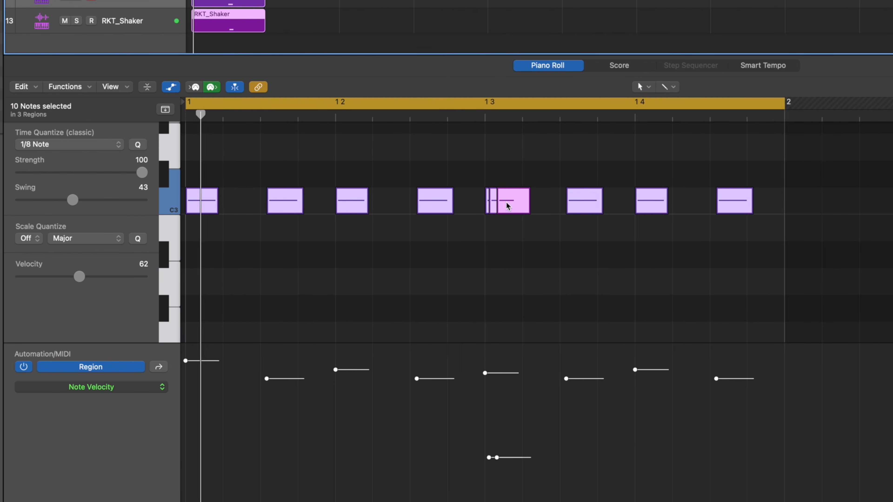
left_click_drag(72, 200, 79, 201)
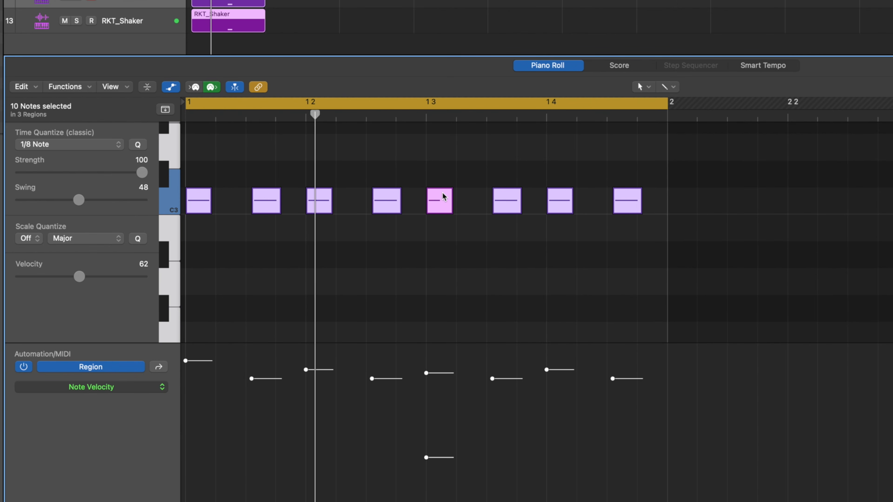
Select the layered hat, tin hat and shaker notes on beat 3 and shift them together slightly late.
left_click(439, 231)
left_click(433, 205)
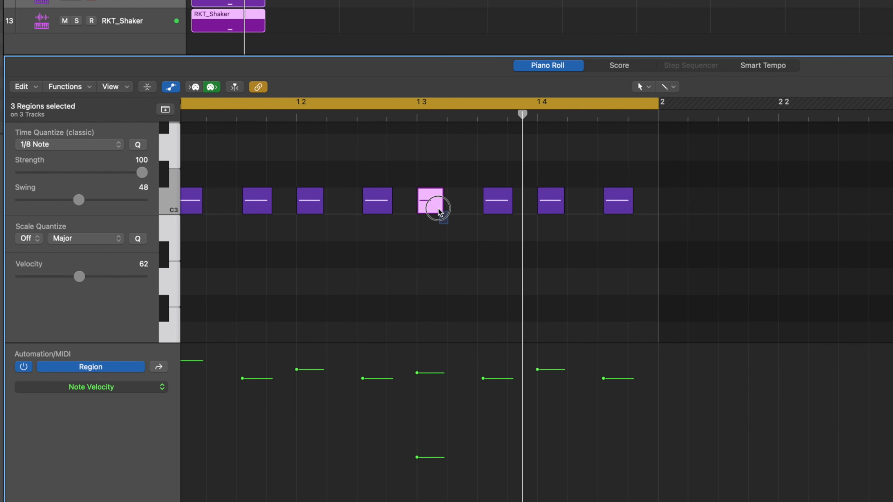
left_click_drag(432, 207, 440, 208)
left_click(423, 216)
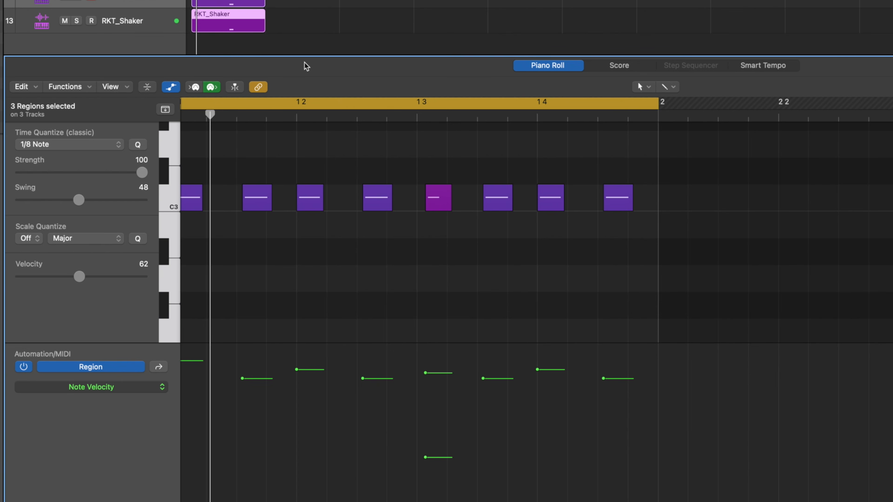
Nudge the tin hat note near beat 3 slightly ahead of the Hat 6 note, and stop playback.
left_click(313, 31)
left_click_drag(449, 203, 448, 204)
left_click(249, 1)
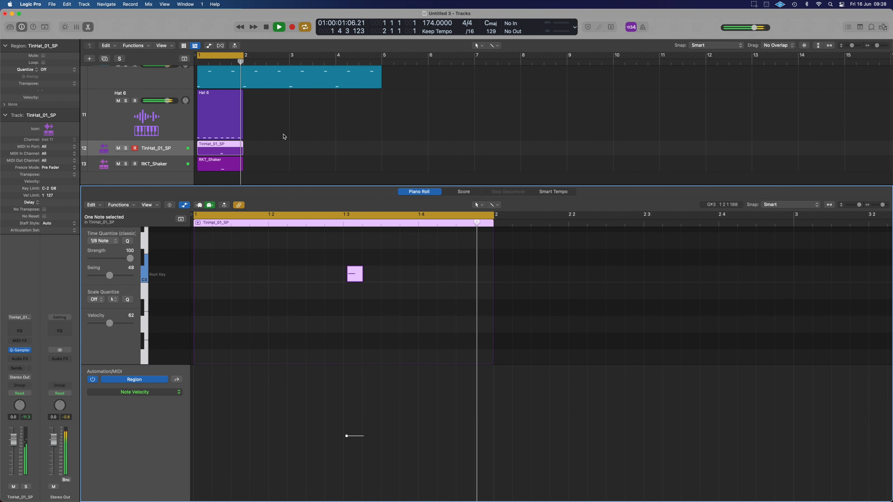
key("space")
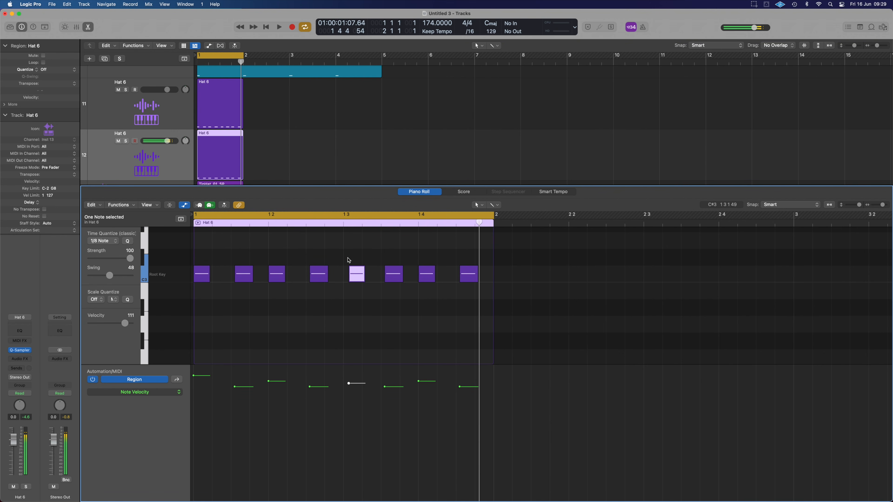
Delete all notes in the second Hat 6 region except the one near beat 3.
key("super+z")
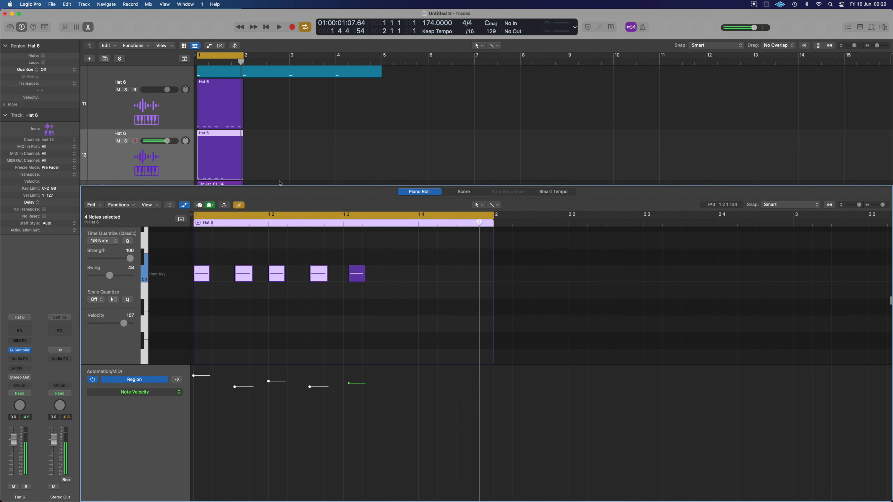
key("BackSpace")
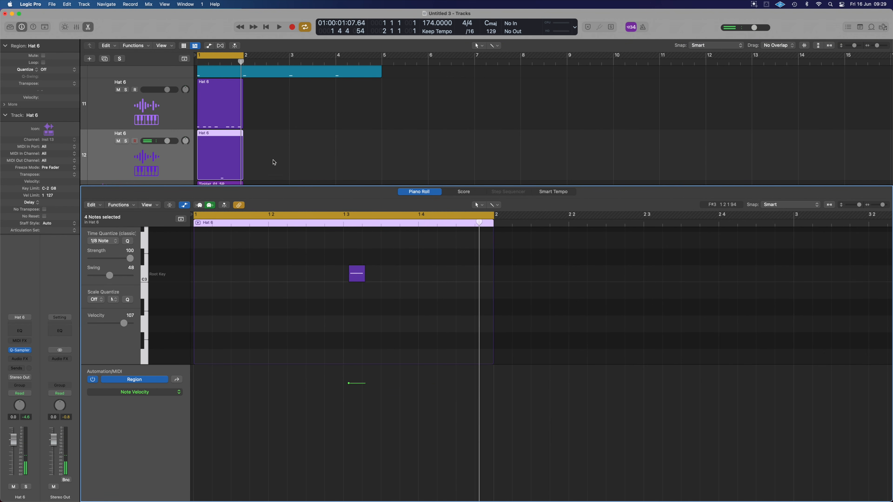
Select the second Hat 6, TinHat_01_SP and RKT_Shaker regions together and quantize their notes to 1/32 Note.
scroll(270, 152, "down", 2)
scroll(270, 152, "down", 2)
left_click_drag(258, 167, 214, 125)
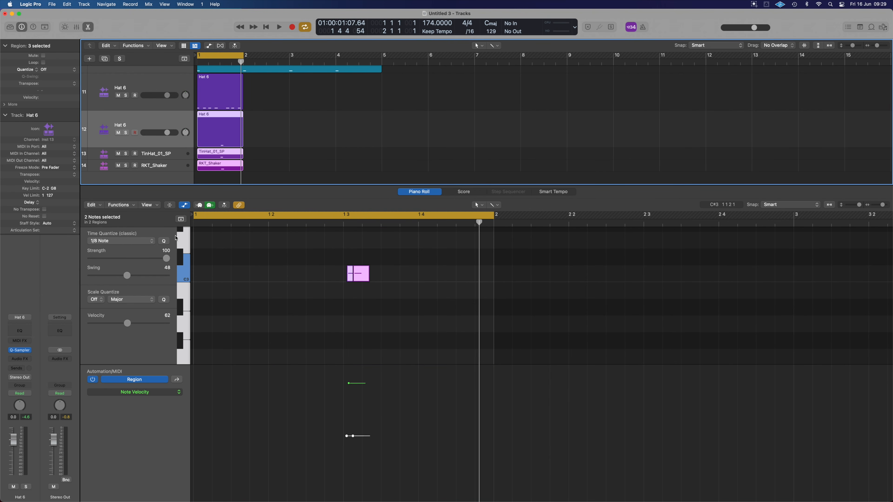
left_click(123, 243)
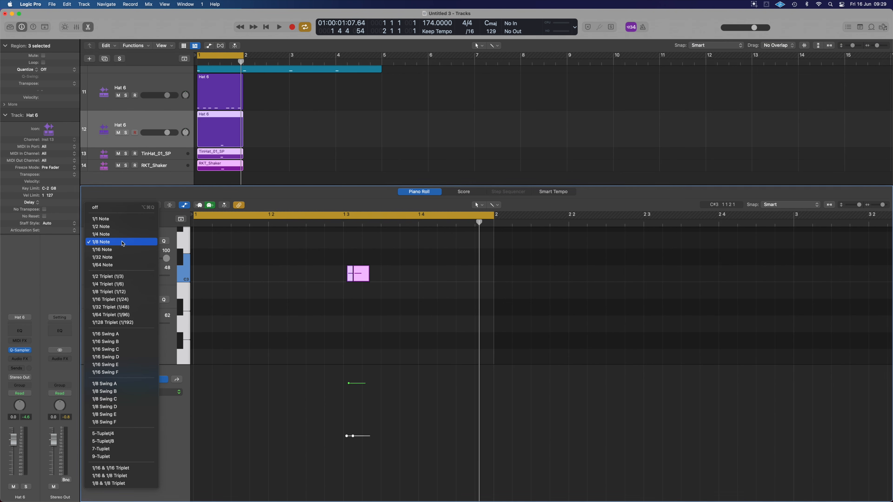
left_click(122, 258)
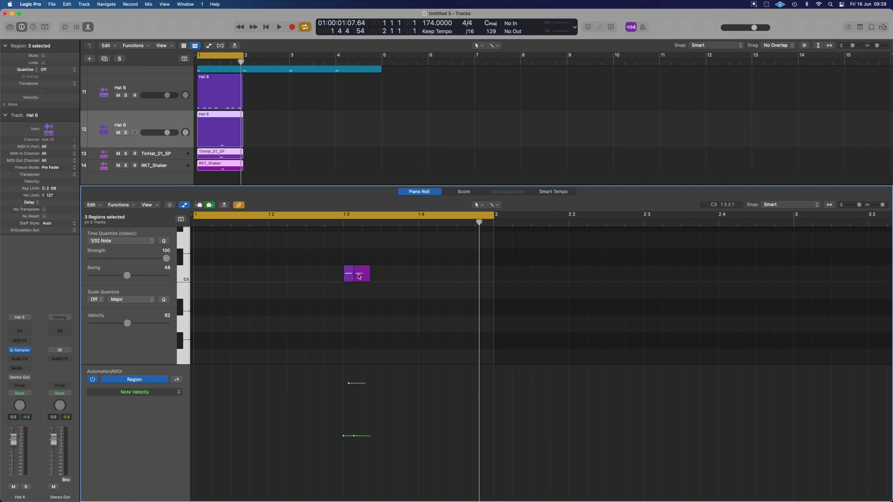
Open the RKT_Shaker region on its own and nudge its note just after beat 3 slightly later.
key("super+Right")
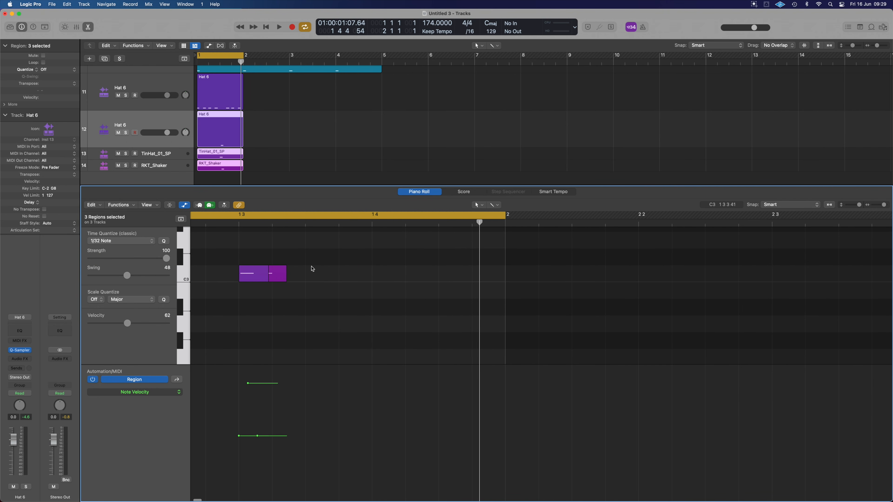
left_click(230, 166)
left_click_drag(493, 278, 497, 278)
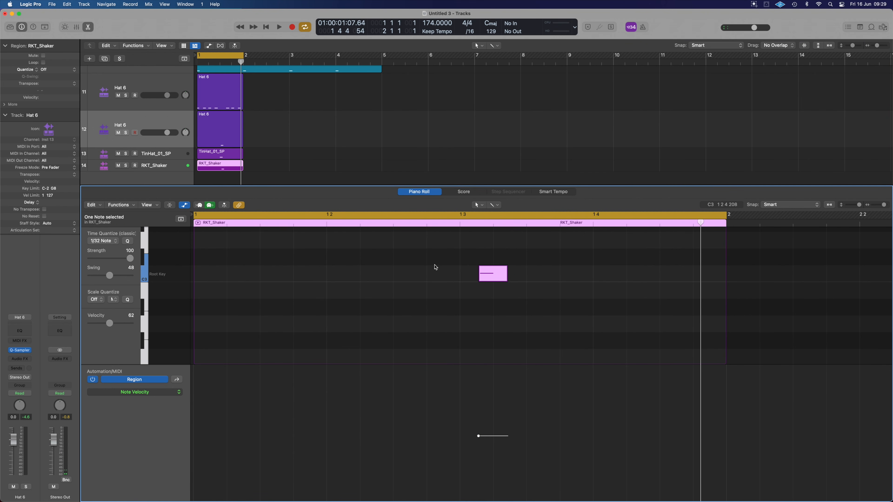
Audition the layered hat, tin hat and shaker tracks soloed, and clear all solos to hear them with the break.
key("super+Left")
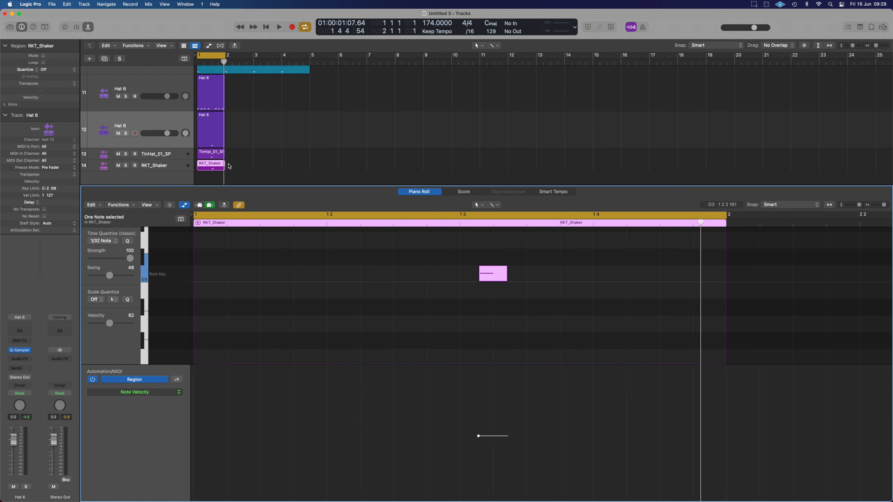
left_click_drag(229, 166, 218, 137)
left_click_drag(126, 136, 127, 166)
key("space")
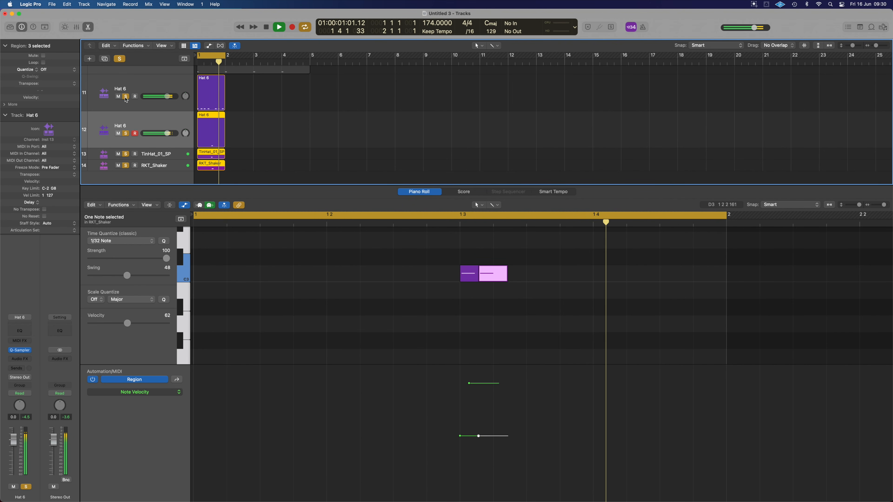
left_click(121, 59)
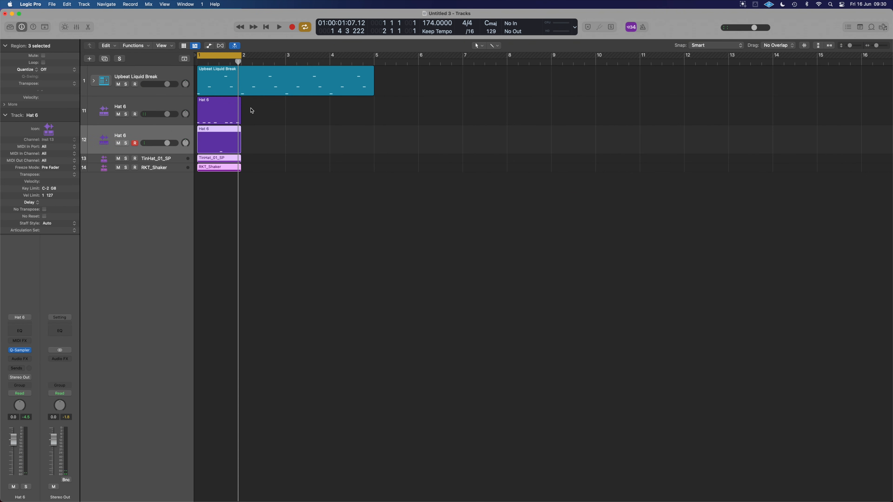
Preview 174_ShakerLoop_03_SP.aif among the shaker search results and load it into Quick Sampler on a new track below RKT_Shaker.
key("f")
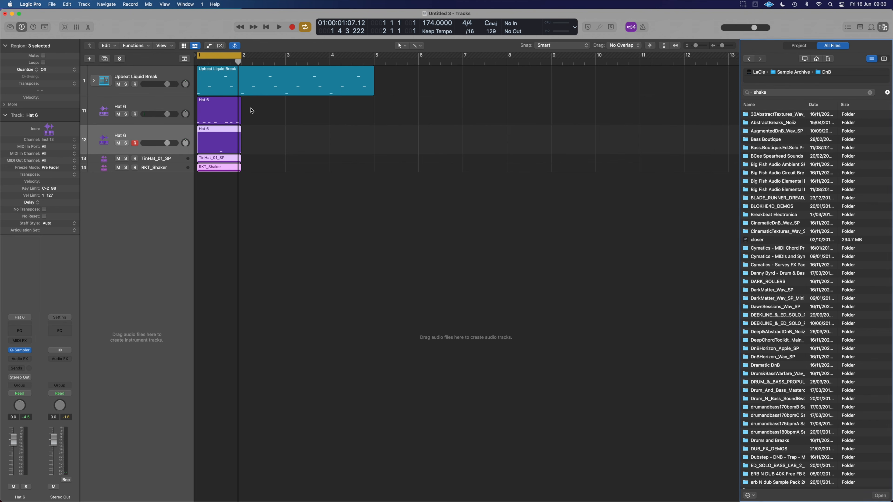
left_click(765, 291)
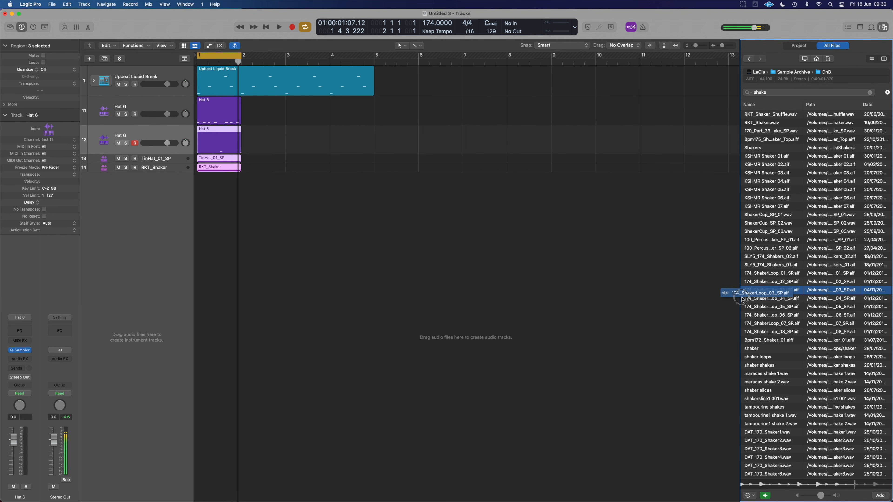
left_click_drag(742, 299, 137, 183)
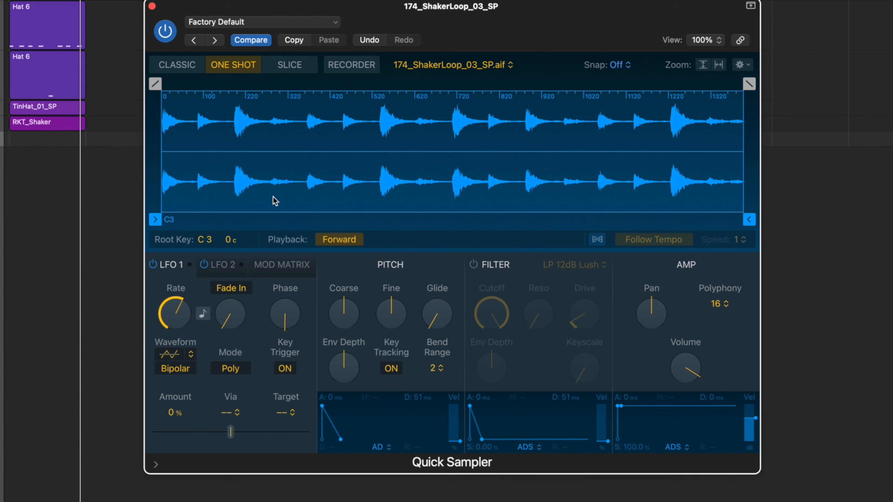
Trim the shaker loop sample to the single quiet hit starting at 0.256 s and set the sampler's polyphony to Mono.
left_click_drag(155, 219, 197, 220)
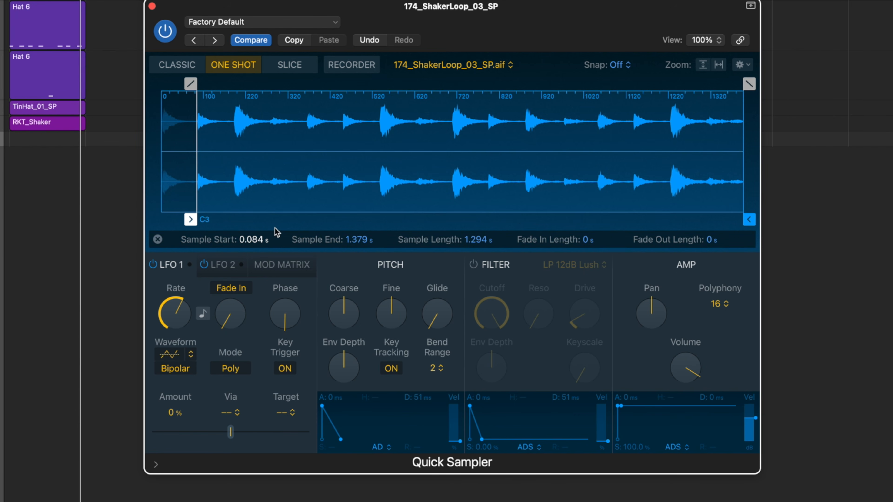
left_click_drag(191, 219, 275, 219)
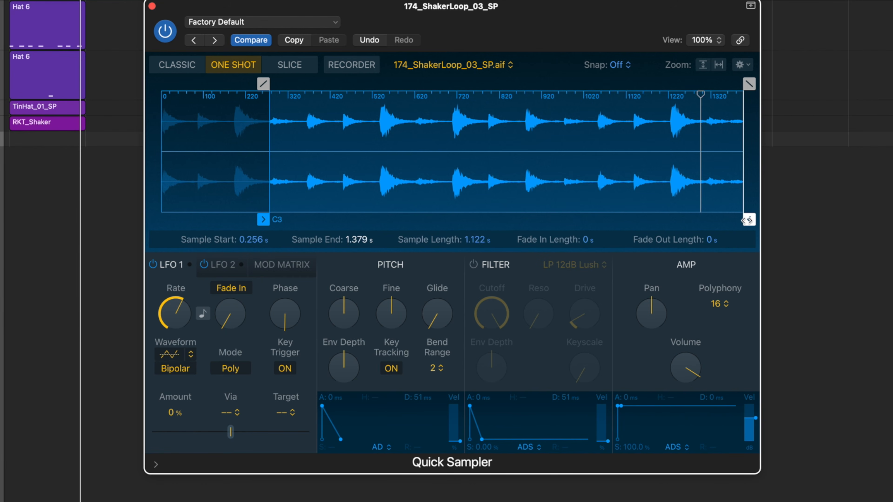
left_click_drag(275, 220, 305, 211)
left_click(276, 220)
left_click(276, 220)
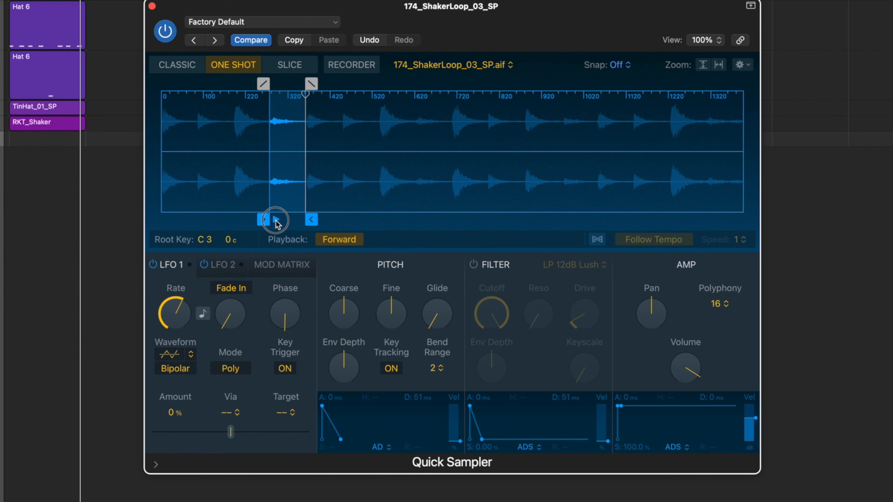
left_click(728, 296)
left_click(722, 189)
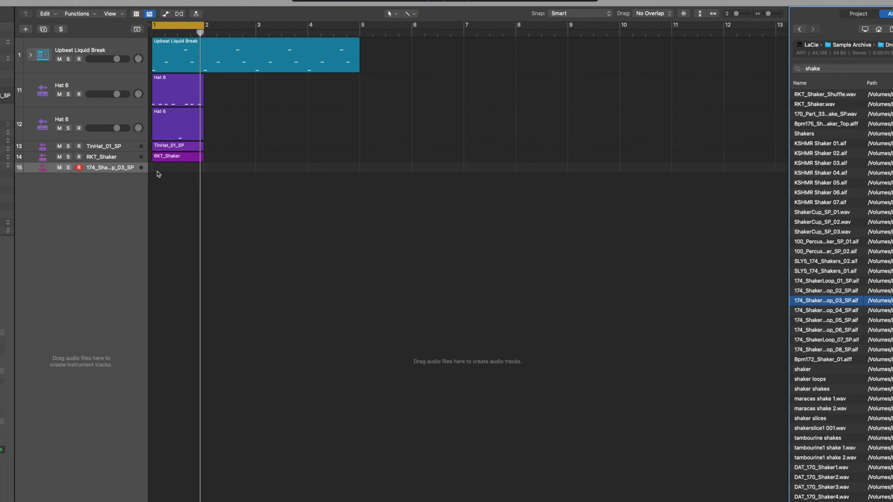
Fill the one-bar 174_ShakerLoop_03_SP region with sixteen 1/16 notes on C3 and apply swing 34 to all of them.
scroll(211, 183, "up", 3)
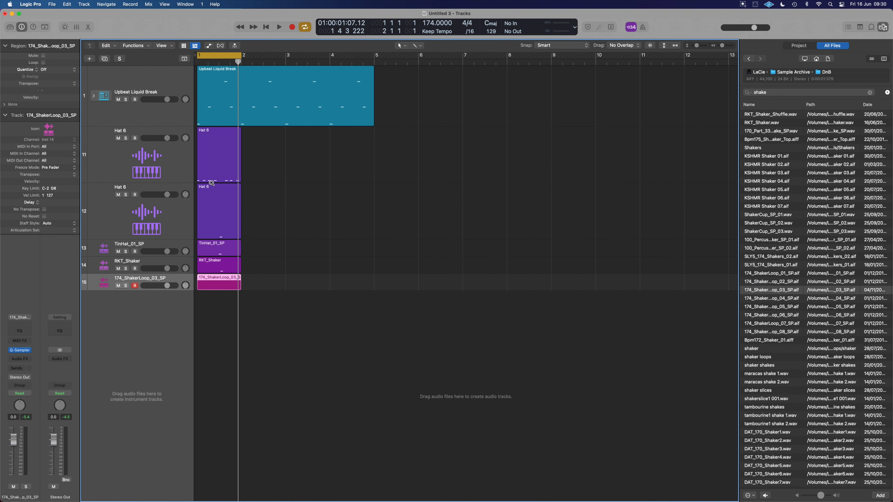
double_click(223, 283)
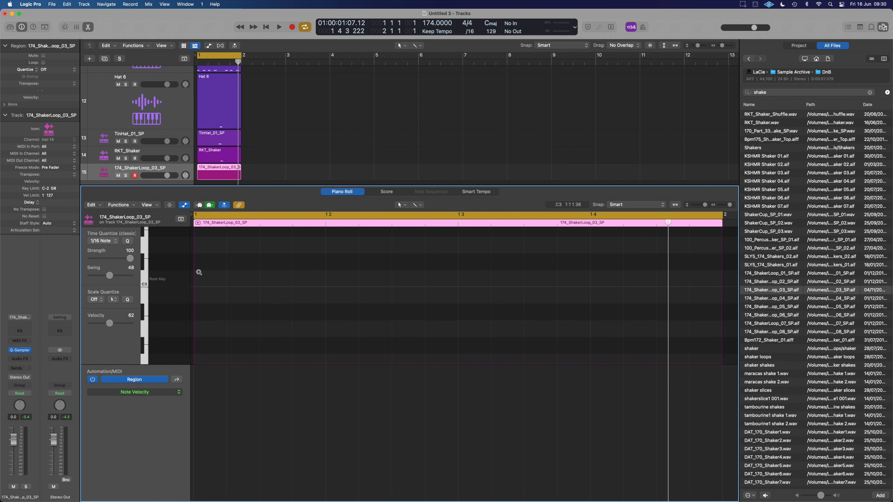
scroll(198, 272, "down", 3)
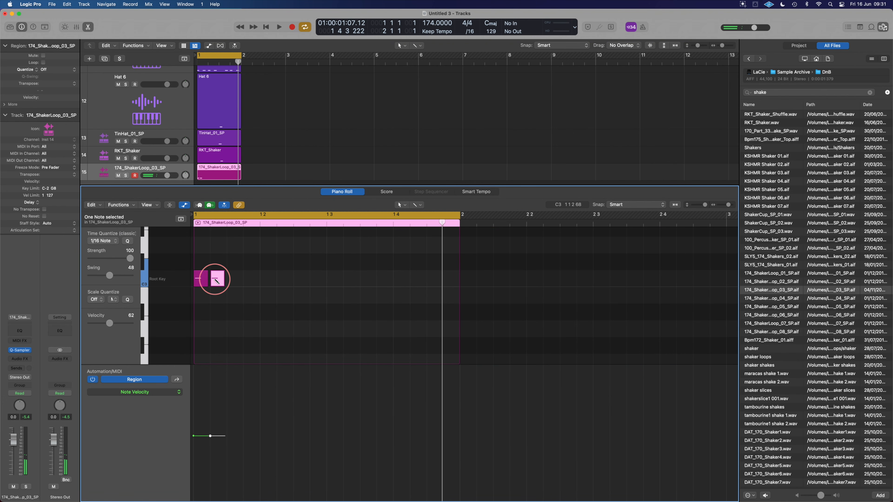
left_click(248, 279)
left_click(318, 280)
left_click(351, 279)
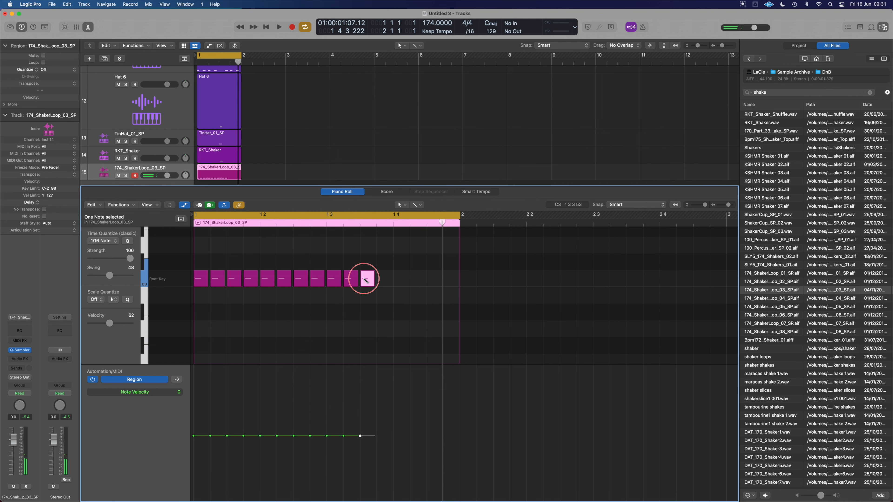
left_click(396, 279)
left_click(414, 279)
key("super+a")
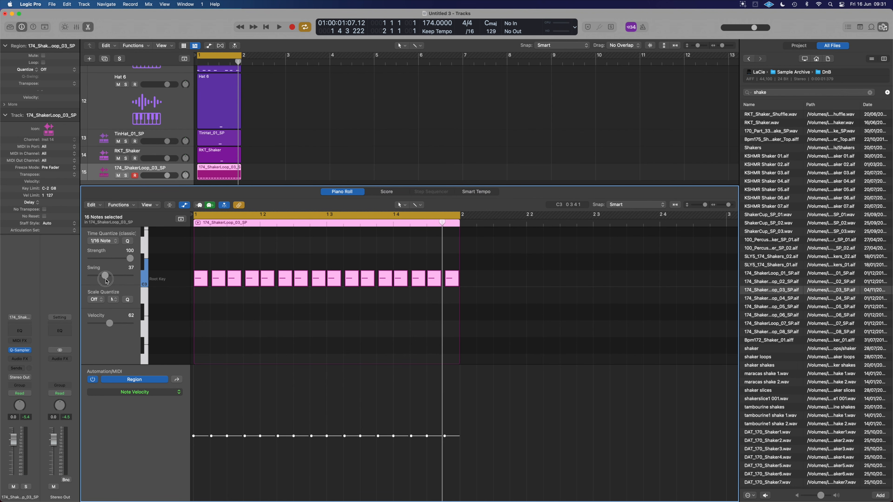
Solo both Hat 6 tracks plus the tin hat and two shaker tracks, and start playback.
scroll(135, 88, "up", 1)
left_click(125, 88)
scroll(123, 86, "up", 3)
scroll(129, 99, "down", 2)
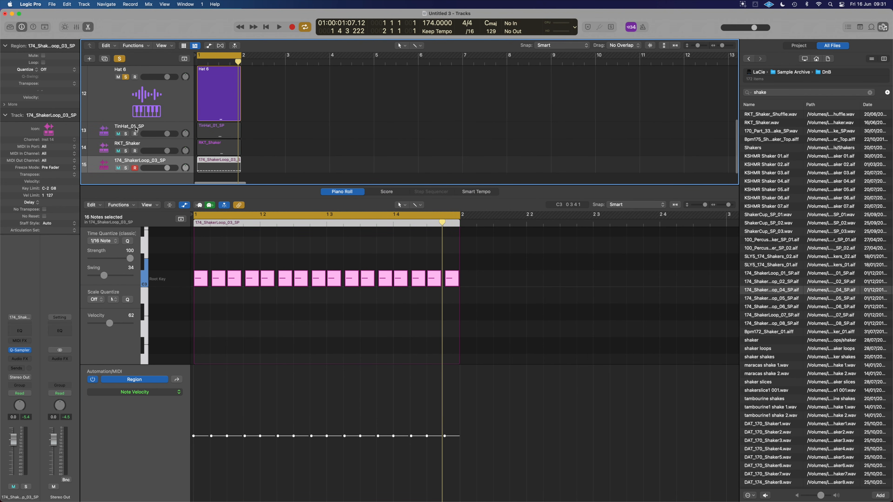
key("space")
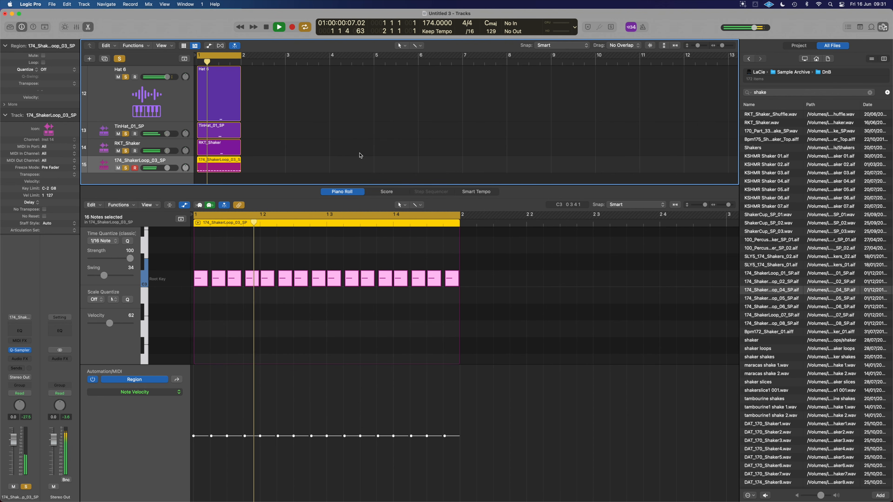
Select all sixteen shaker loop notes and apply the Humanize transform with position, velocity and length randomized by 10.
left_click_drag(479, 296, 188, 252)
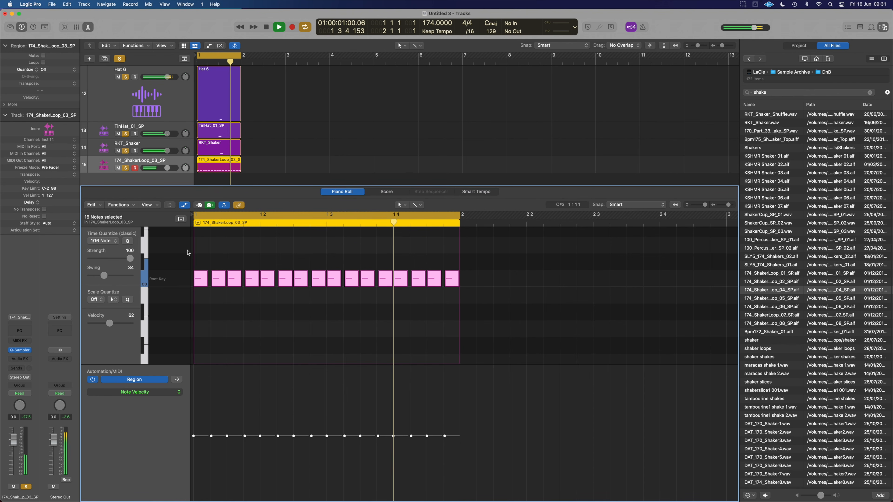
left_click(119, 205)
mouse_move(170, 287)
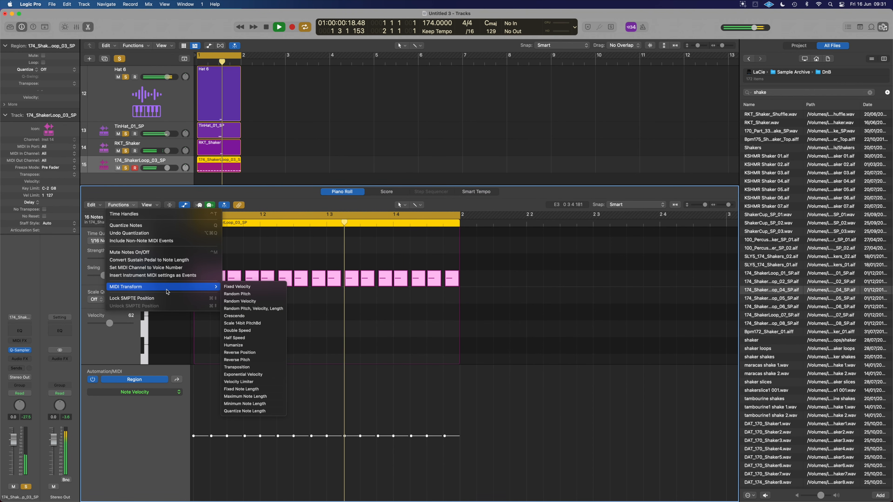
left_click(252, 346)
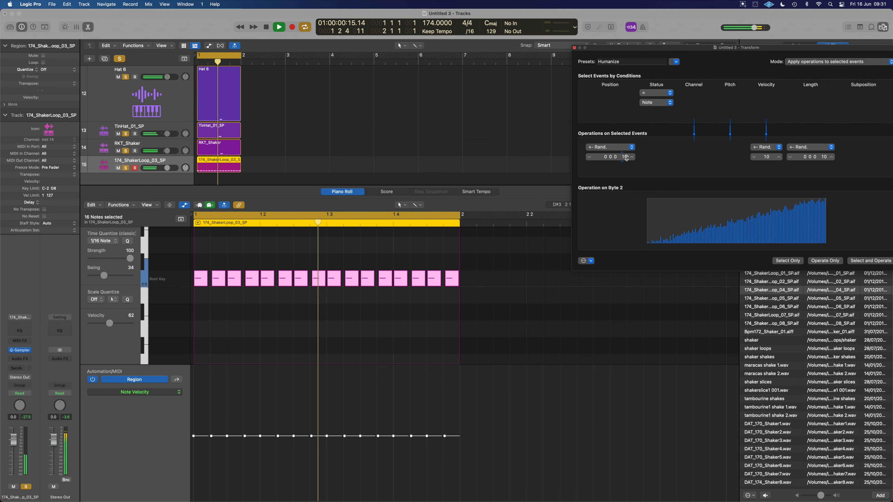
left_click(825, 261)
left_click(826, 262)
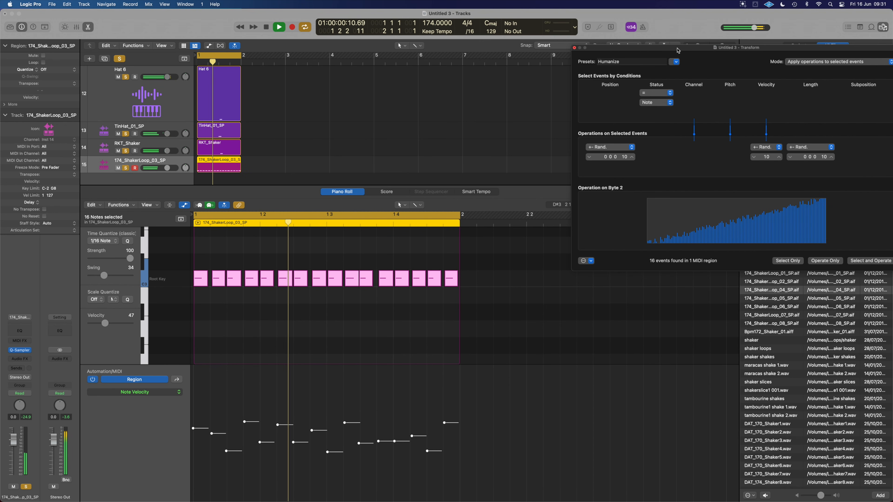
left_click(467, 347)
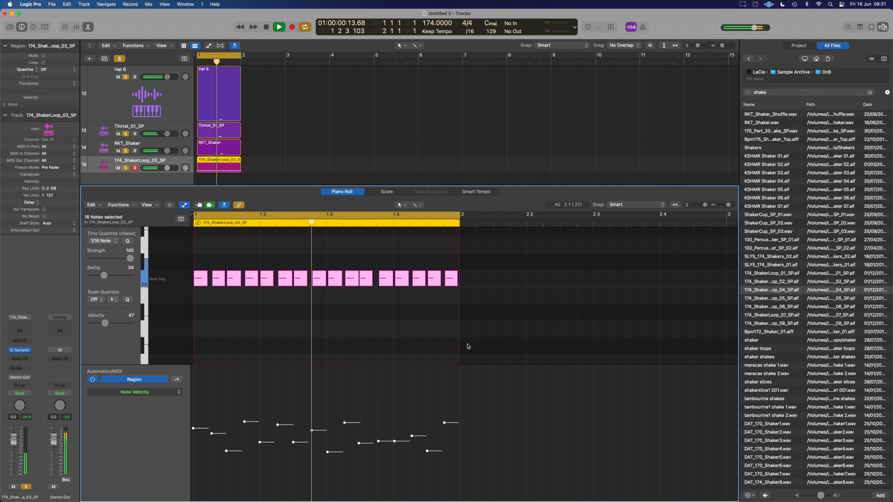
Raise the velocity of the shaker loop note on beat 4, and raise the velocities of all sixteen notes together.
left_click(368, 421)
left_click_drag(396, 442, 394, 425)
left_click_drag(476, 315, 192, 274)
left_click_drag(259, 443, 260, 413)
left_click_drag(201, 429, 197, 392)
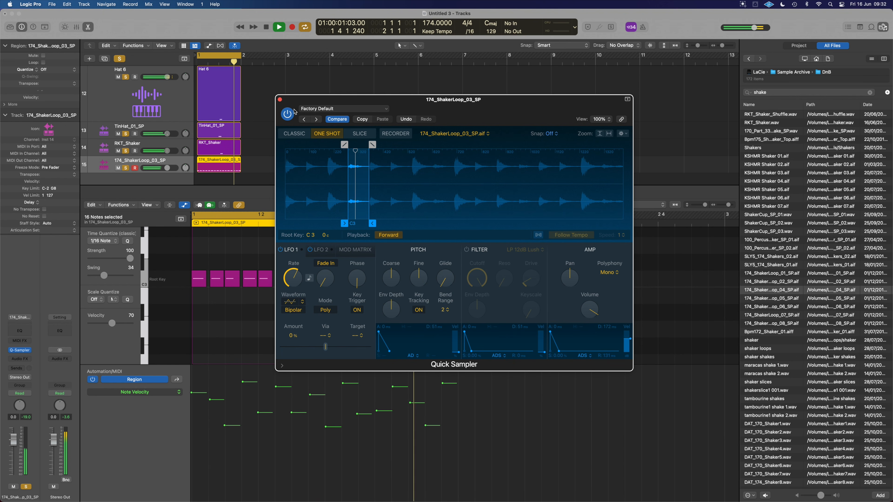
left_click(279, 100)
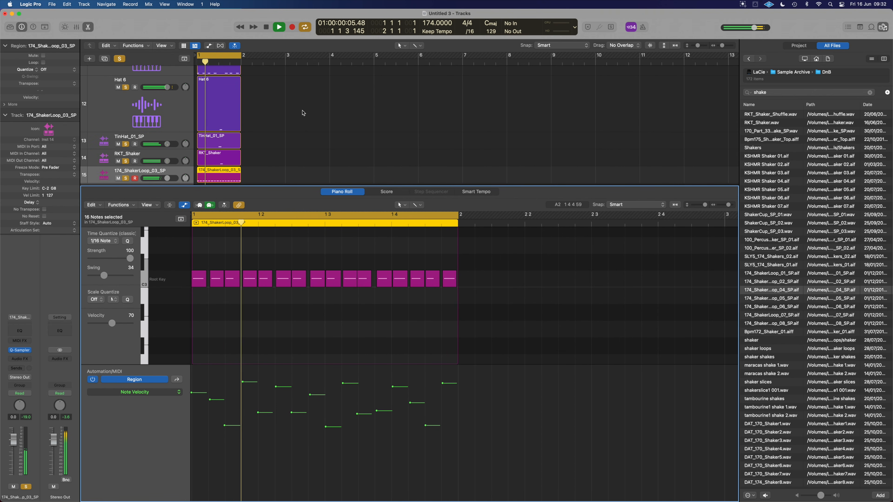
Stop playback, add two C#0 notes at 1.1.3 and 1.2.3 in the Upbeat Liquid Break region, and solo that track.
scroll(303, 111, "down", 3)
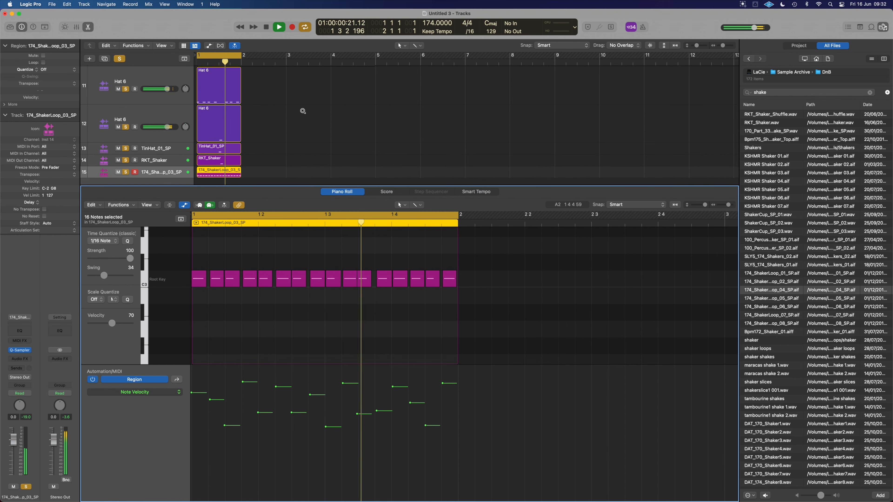
scroll(303, 111, "down", 3)
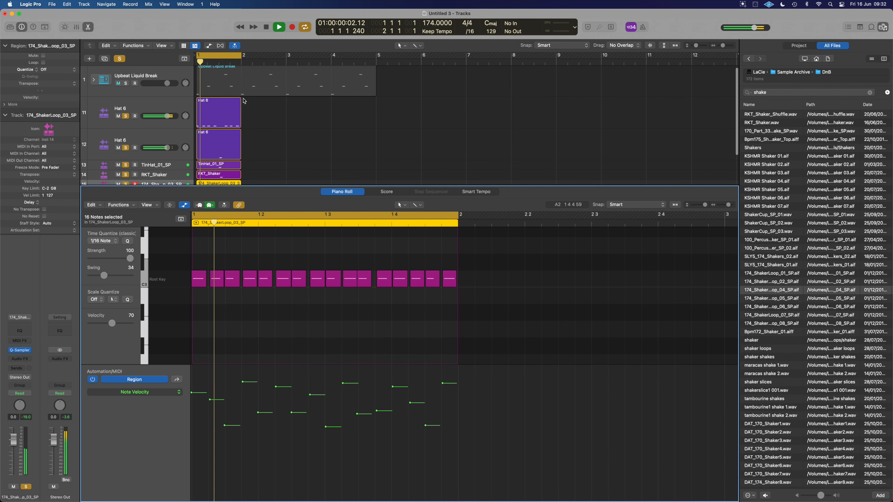
key("space")
left_click(247, 91)
left_click(229, 313)
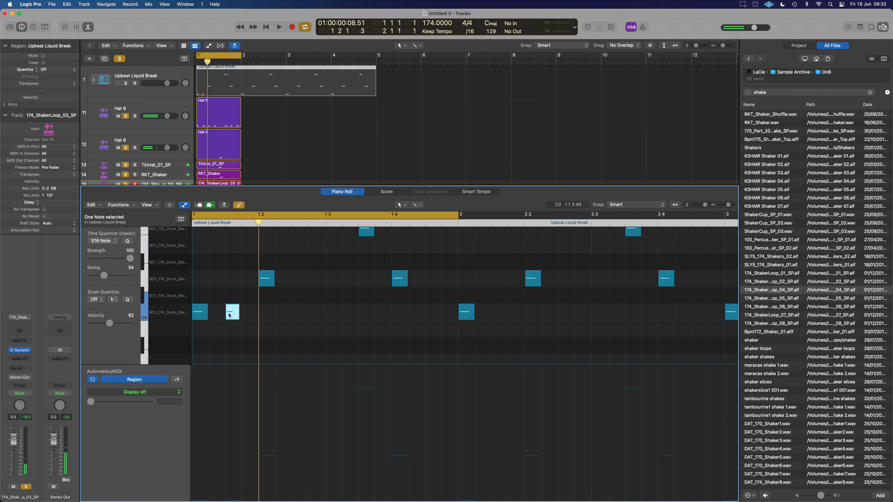
left_click_drag(229, 313, 229, 298)
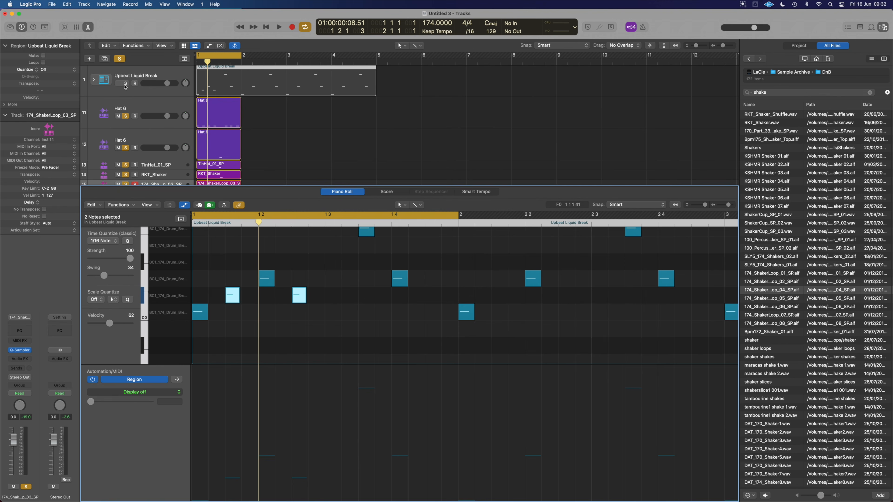
left_click(125, 84)
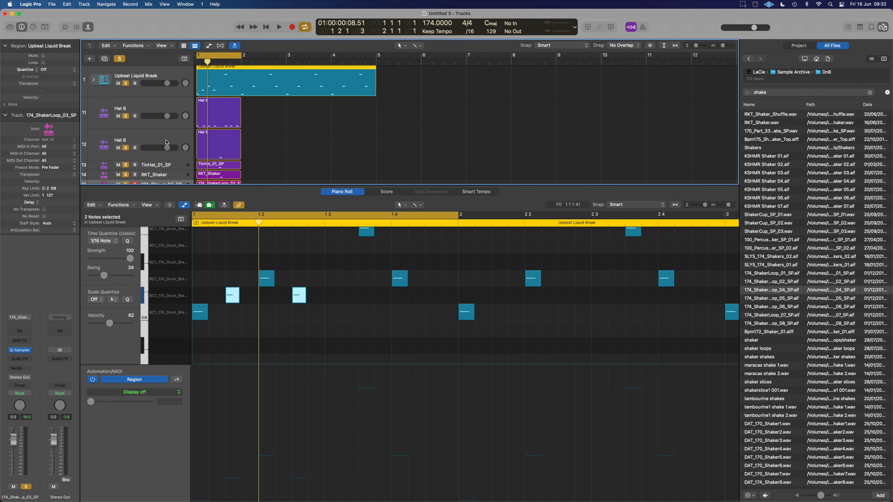
Repeat the hat, tin hat and shaker regions across four bars and extend the playing cycle range to bar 5.
scroll(344, 299, "up", 3)
key("space")
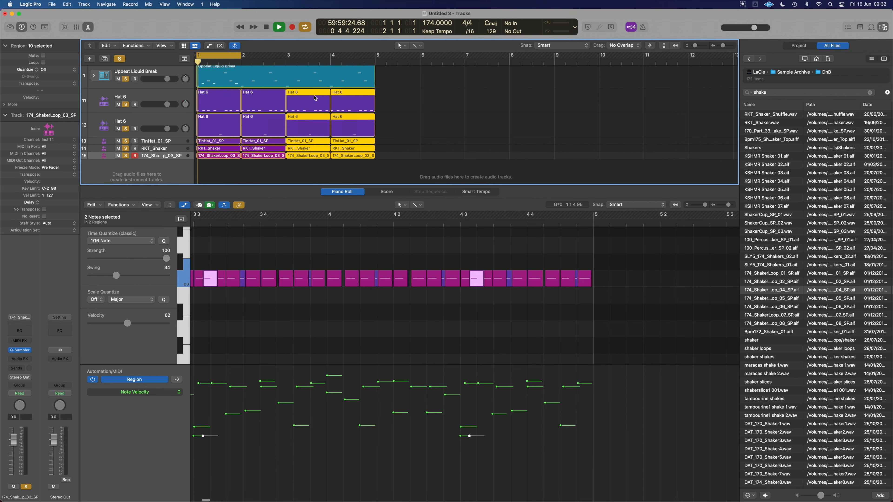
left_click_drag(240, 56, 377, 56)
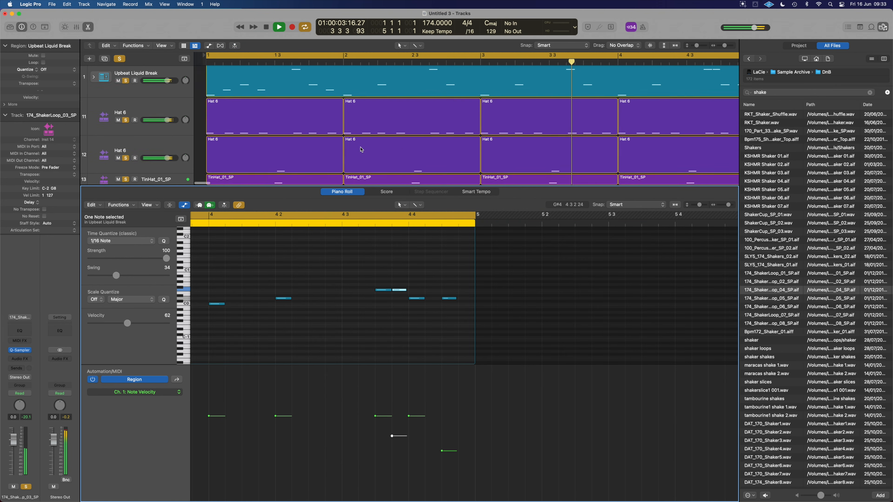
key("z")
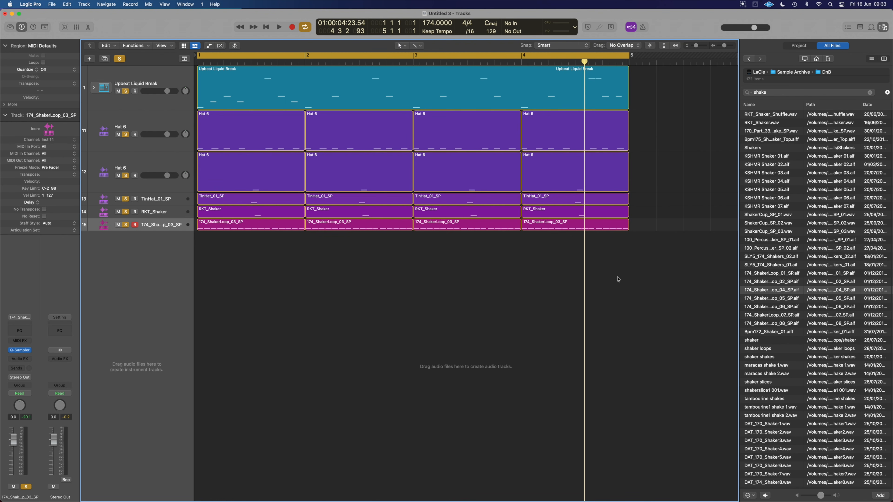
Quantize all regions on the six tracks to 1/16 Swing B and set their Q-Swing to 56% during playback.
left_click_drag(640, 249, 196, 62)
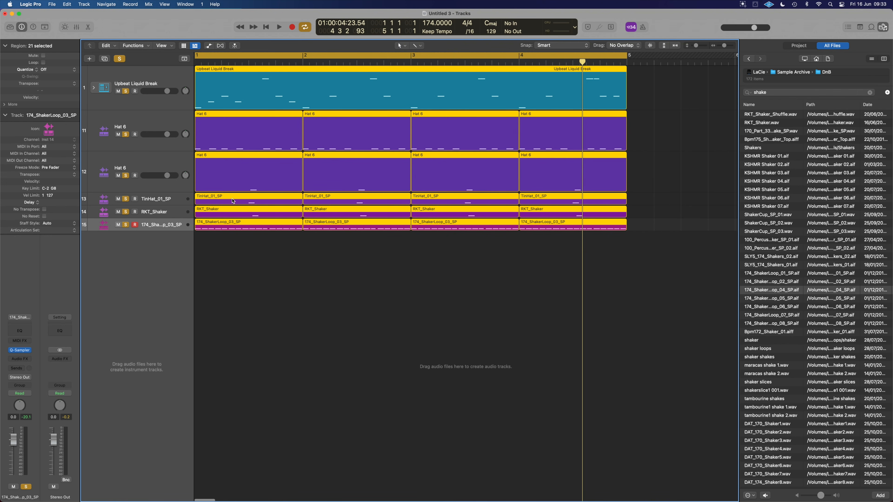
left_click(44, 70)
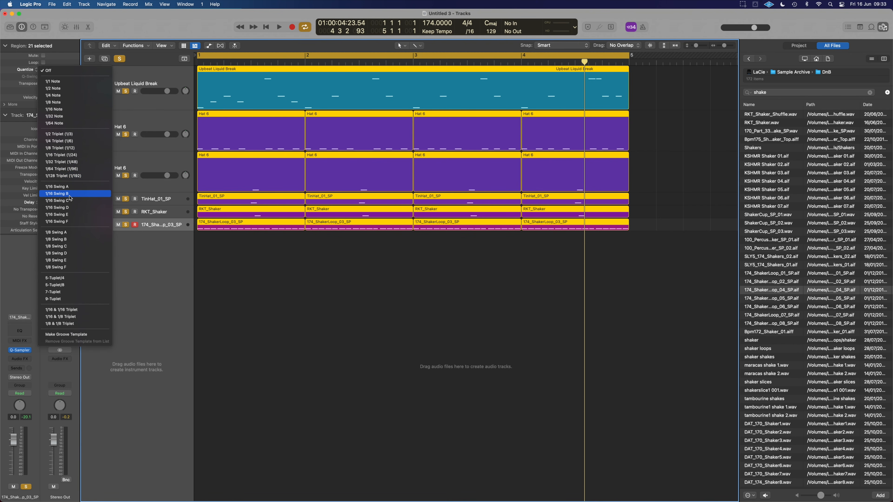
left_click(86, 194)
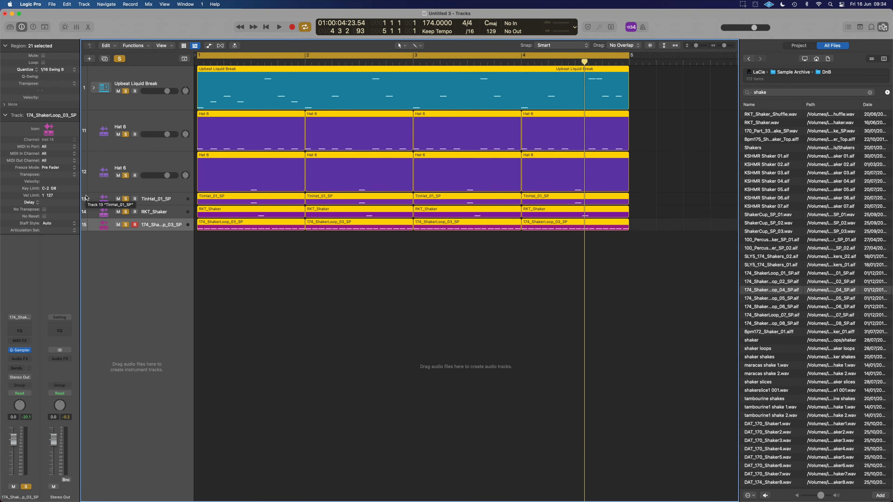
key("space")
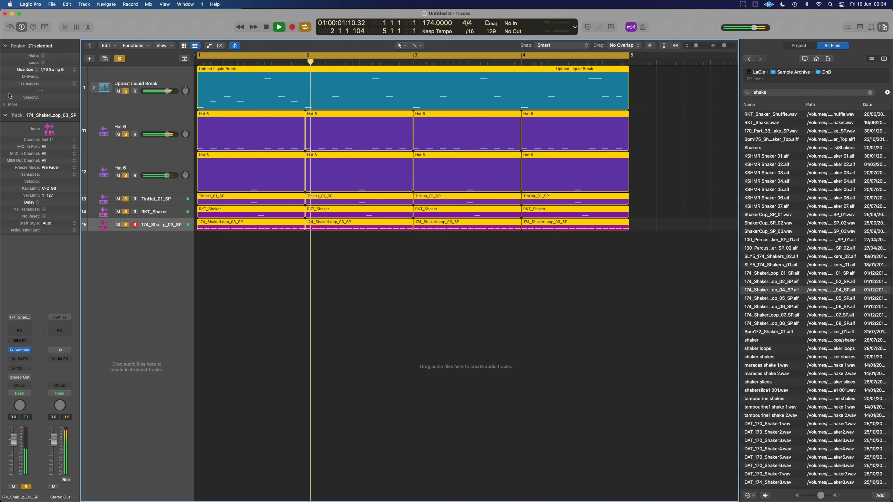
mouse_move(48, 77)
left_mouse_down()
mouse_move(50, 48)
mouse_move(51, 60)
left_mouse_up()
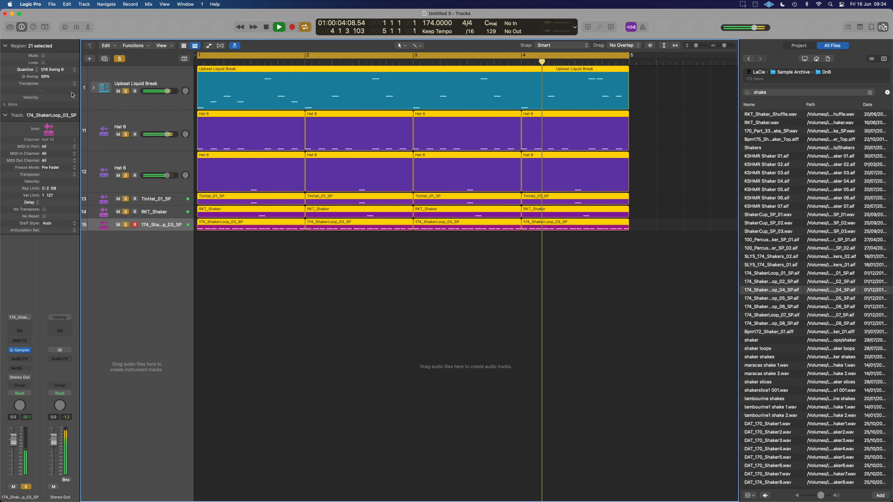
left_click(221, 270)
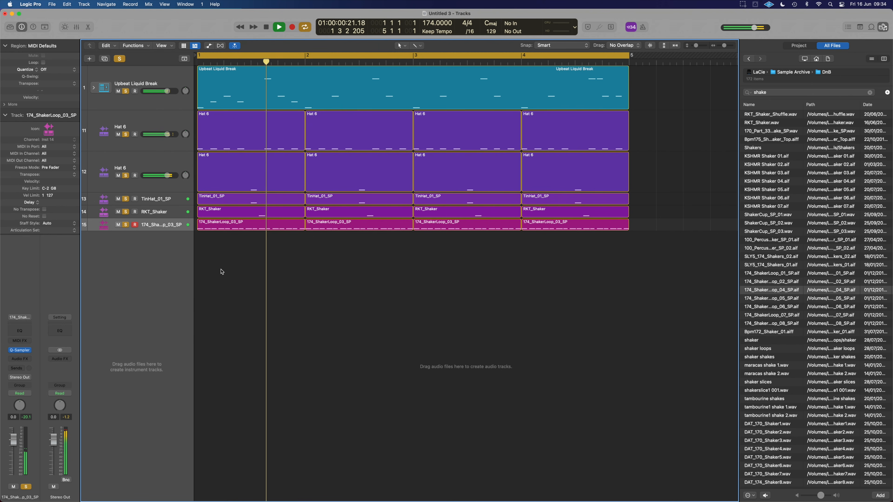
Quantize the upper Hat 6 track's four regions to 1/8 Swing B with advanced quantization parameters reset, and set their Q-Swing to 51%.
left_click_drag(652, 140, 279, 124)
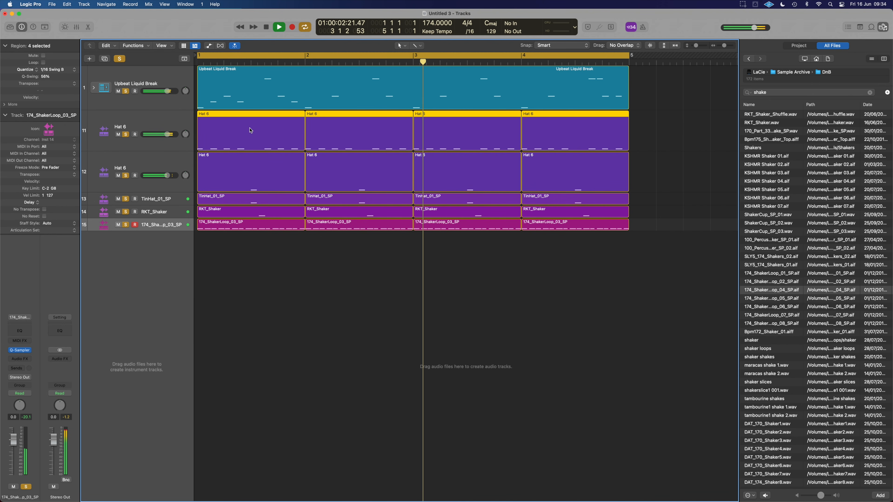
left_click(53, 70)
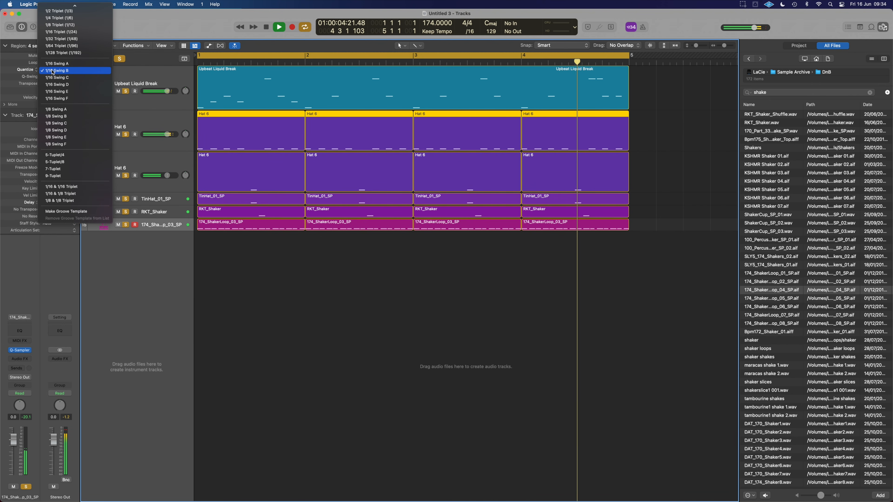
left_click(66, 116)
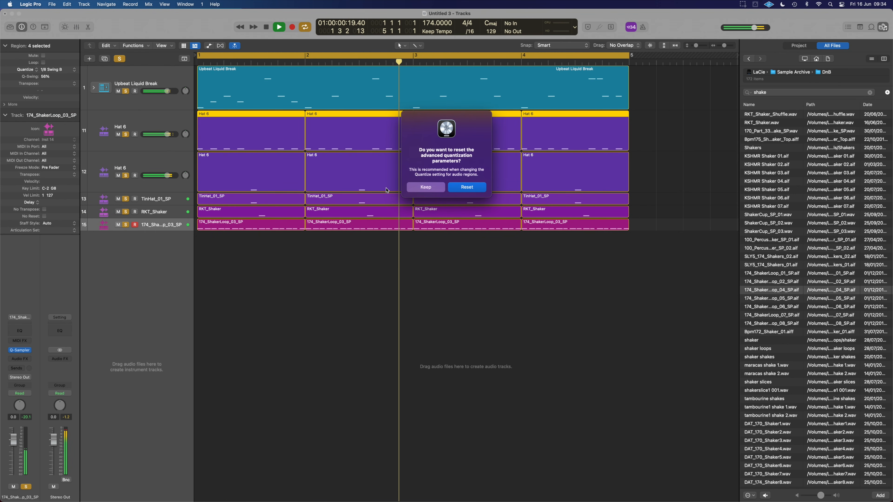
left_click(466, 187)
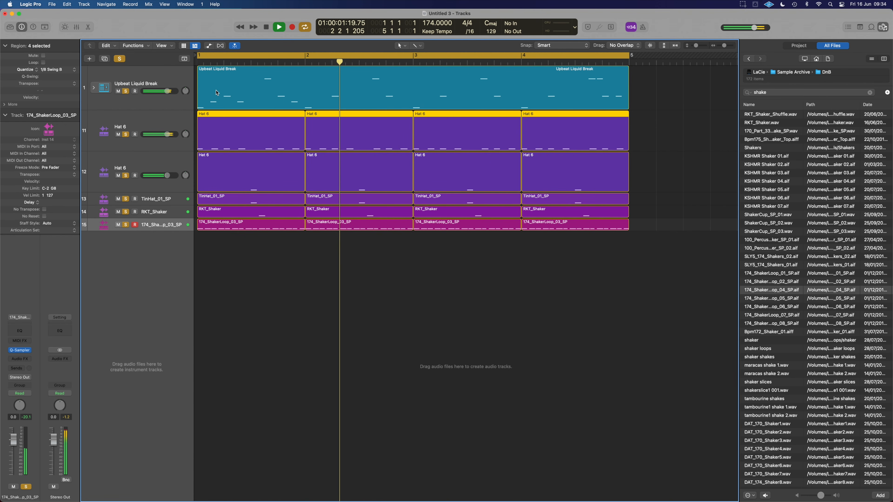
left_click_drag(49, 77, 49, 73)
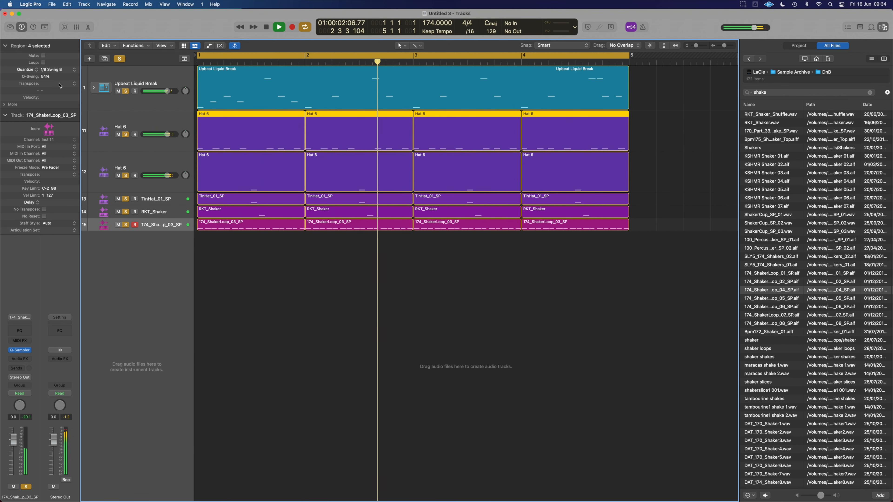
mouse_move(45, 77)
left_mouse_down()
mouse_move(51, 131)
mouse_move(61, 77)
left_mouse_up()
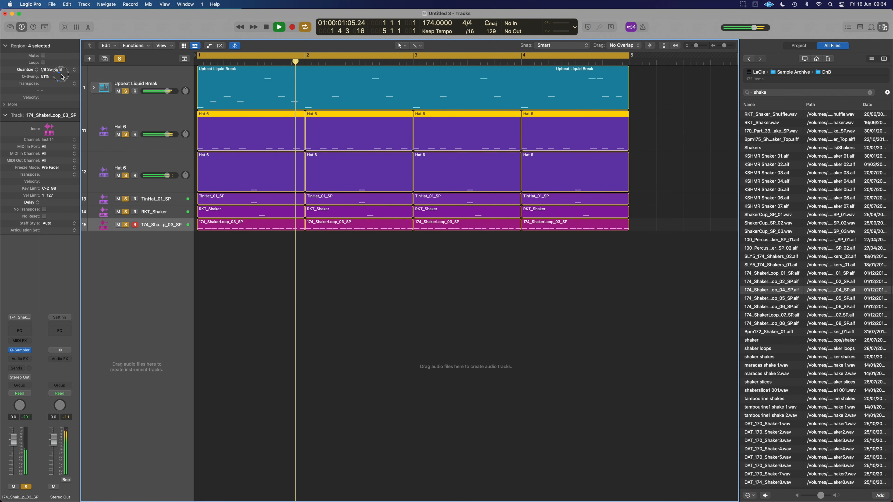
Try a Q-Swing of 1% on the four 174_ShakerLoop_03_SP regions, and set it to 51%.
left_click_drag(645, 241, 239, 225)
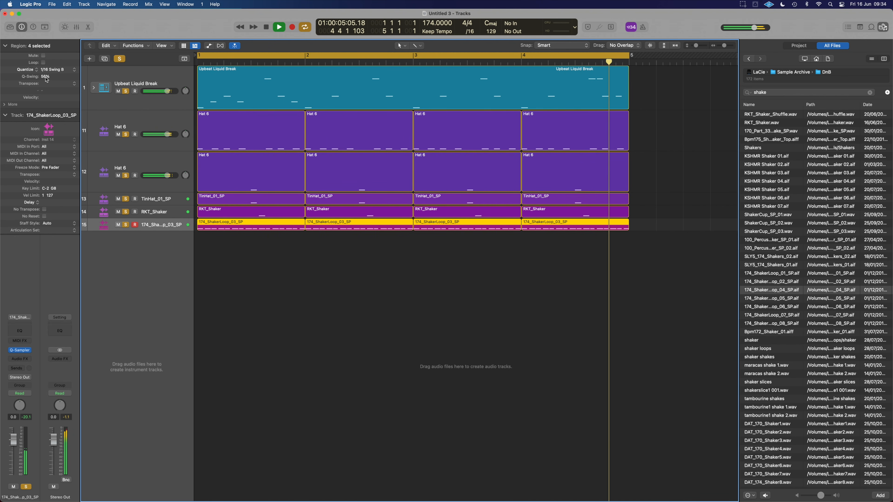
left_click_drag(46, 79, 75, 168)
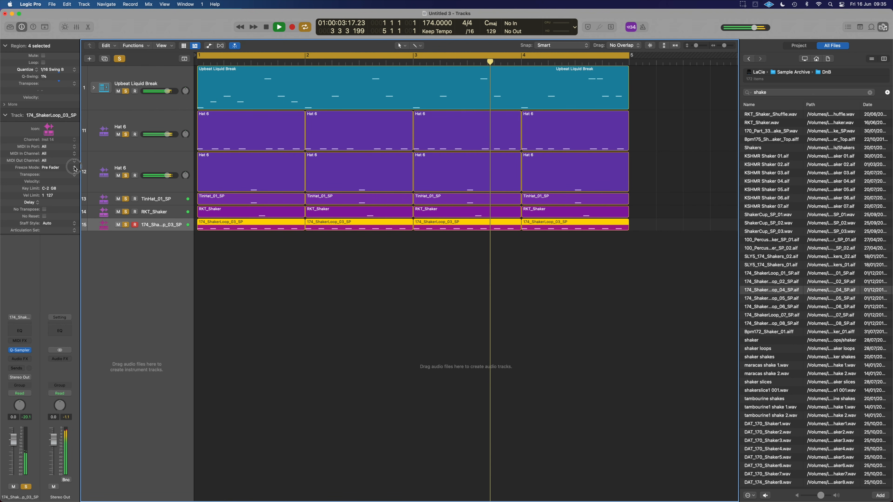
left_click_drag(46, 79, 47, 61)
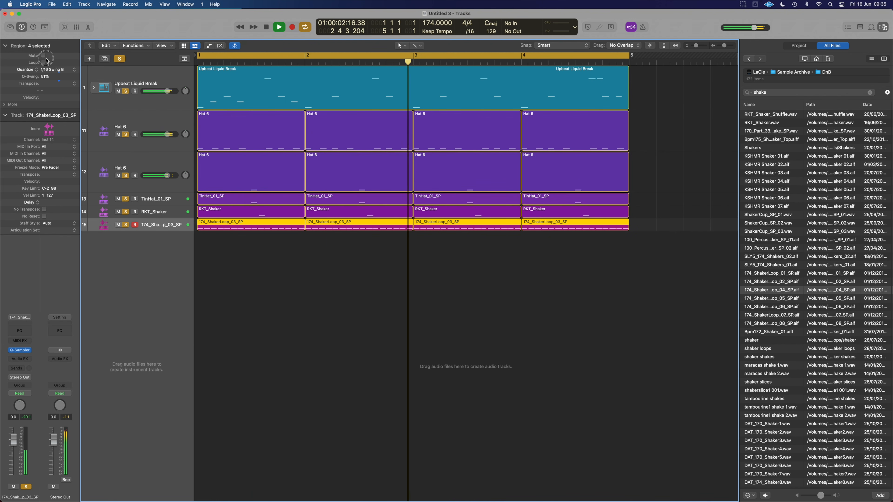